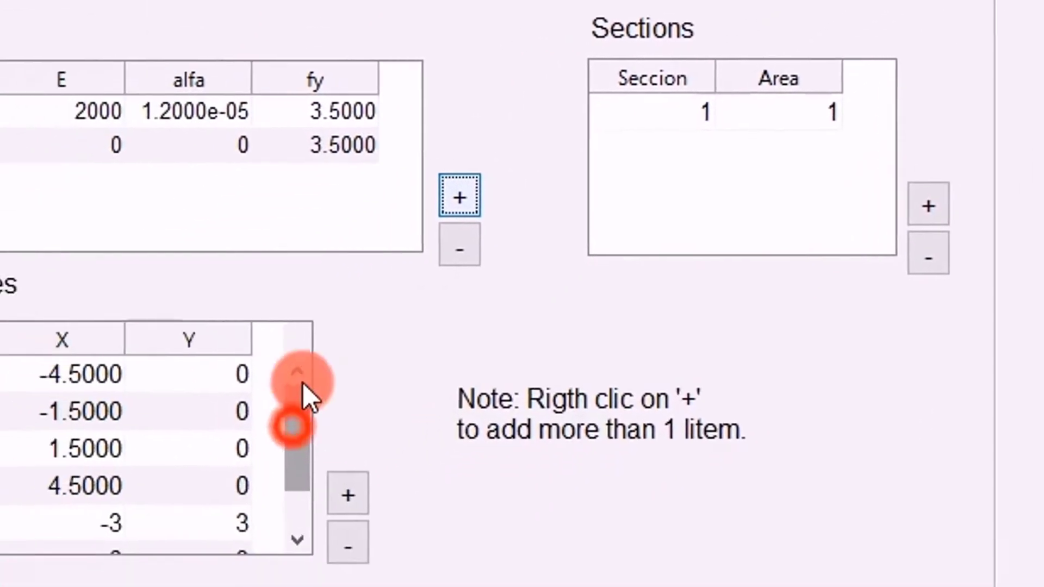
mouse_move(132, 520)
mouse_down()
mouse_move(95, 586)
mouse_move(149, 519)
mouse_up()
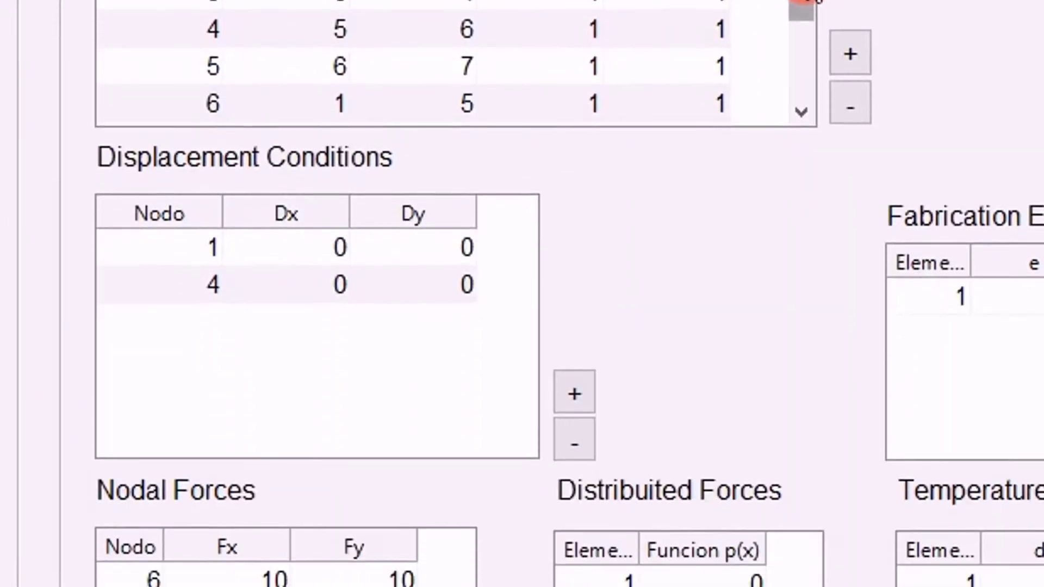
drag(801, 435, 815, 451)
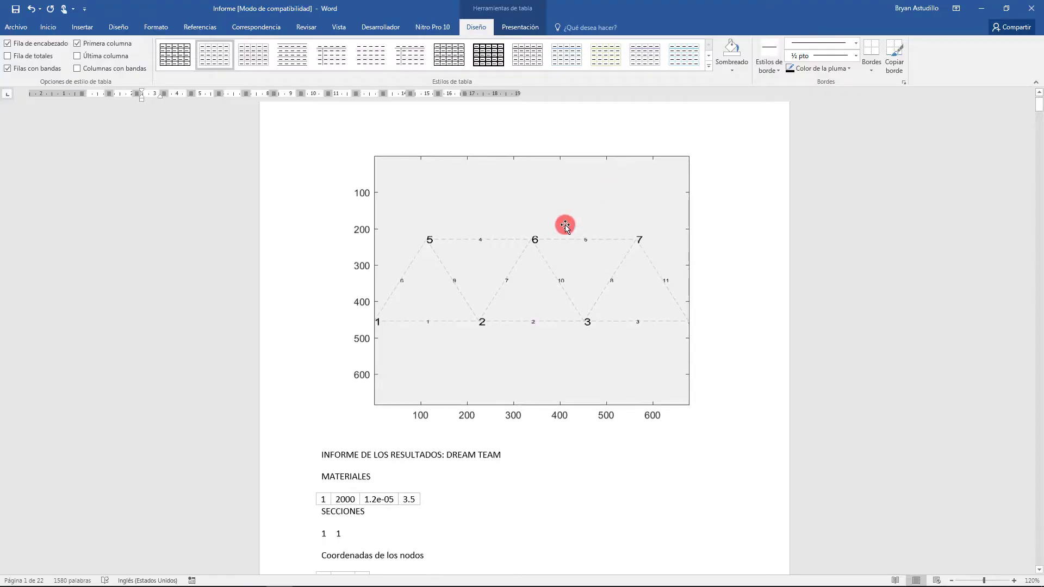
scroll(316, 366, down, 6)
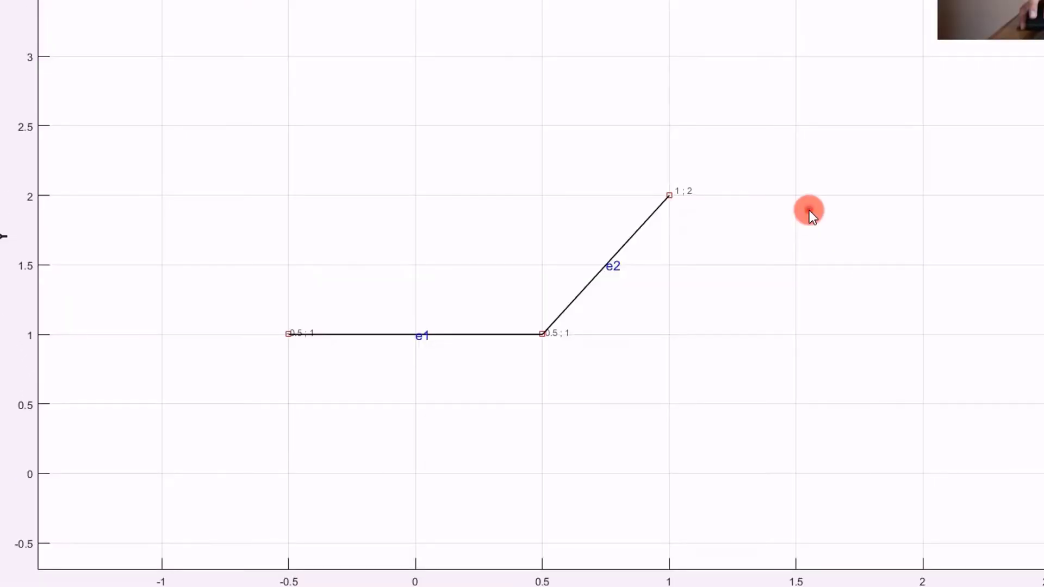
Step: Extend the drawn truss with nodes at (1.5, 2) and (2, 1), and enter a length of 0.1 and an angle of 90 degrees
click(809, 210)
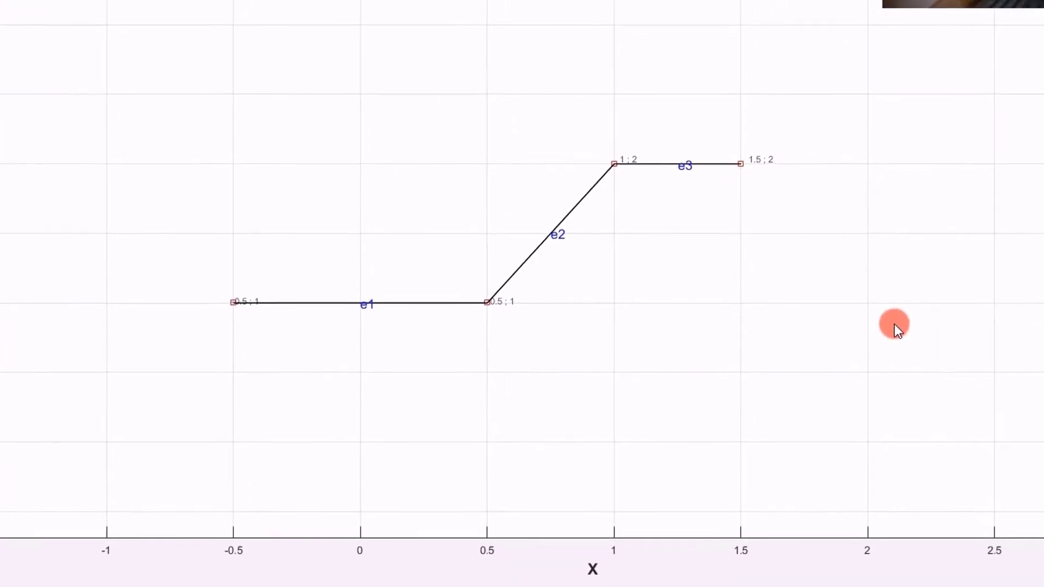
click(867, 302)
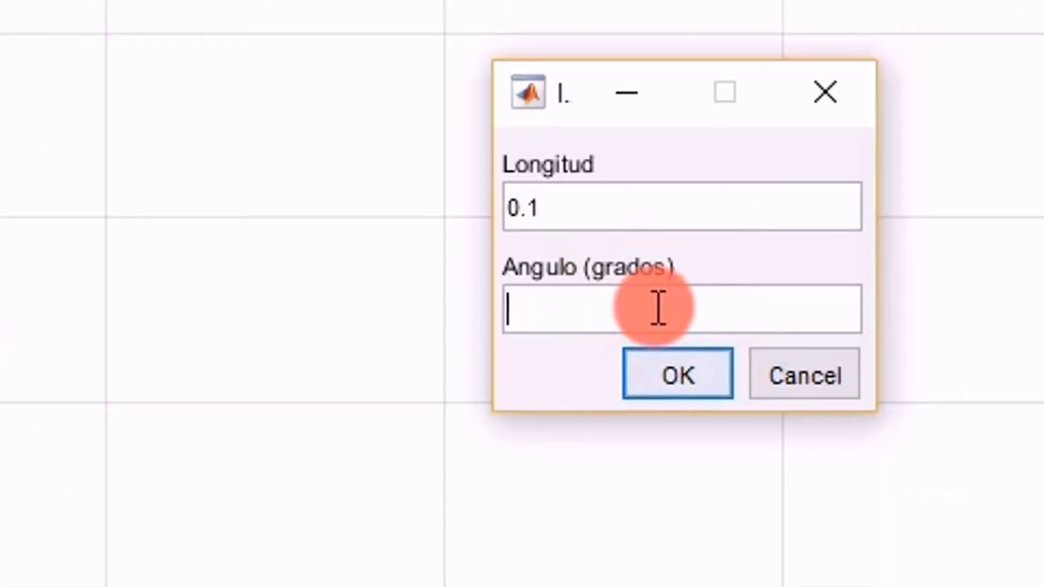
text(90)
click(663, 375)
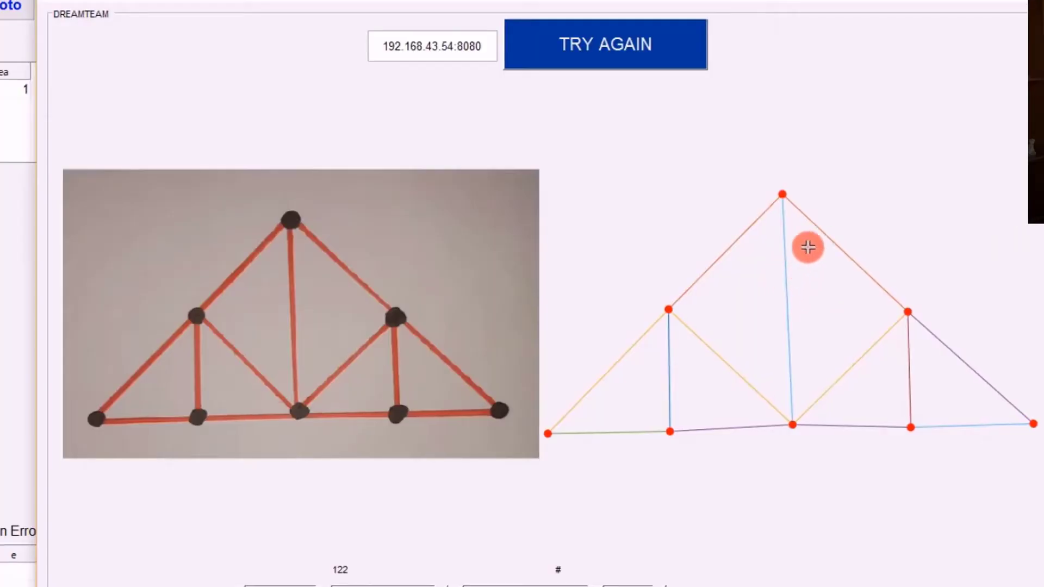
click(666, 575)
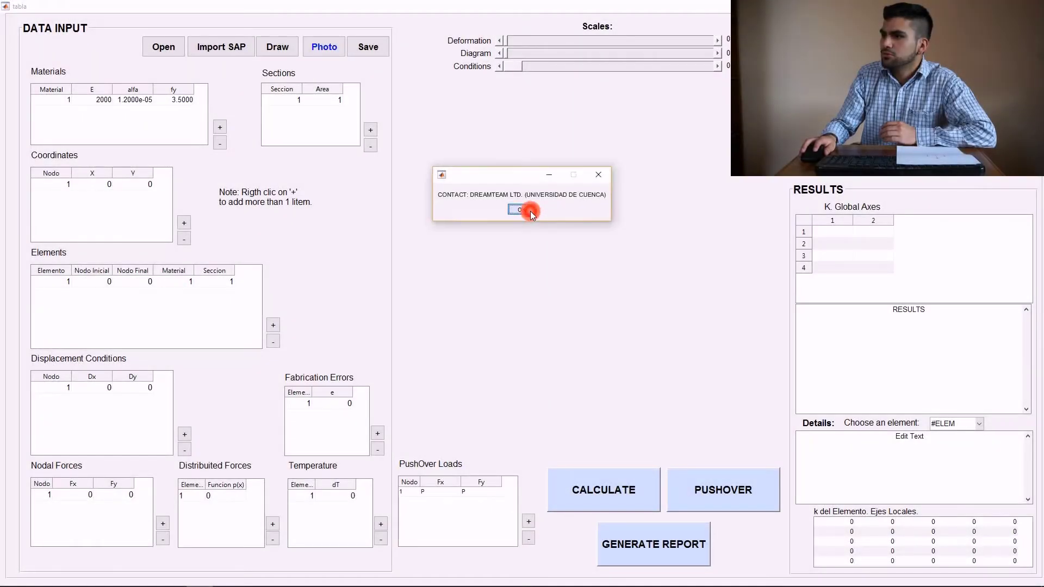
Step: Dismiss the contact notice and load the saved truss exercise from its folder
click(530, 211)
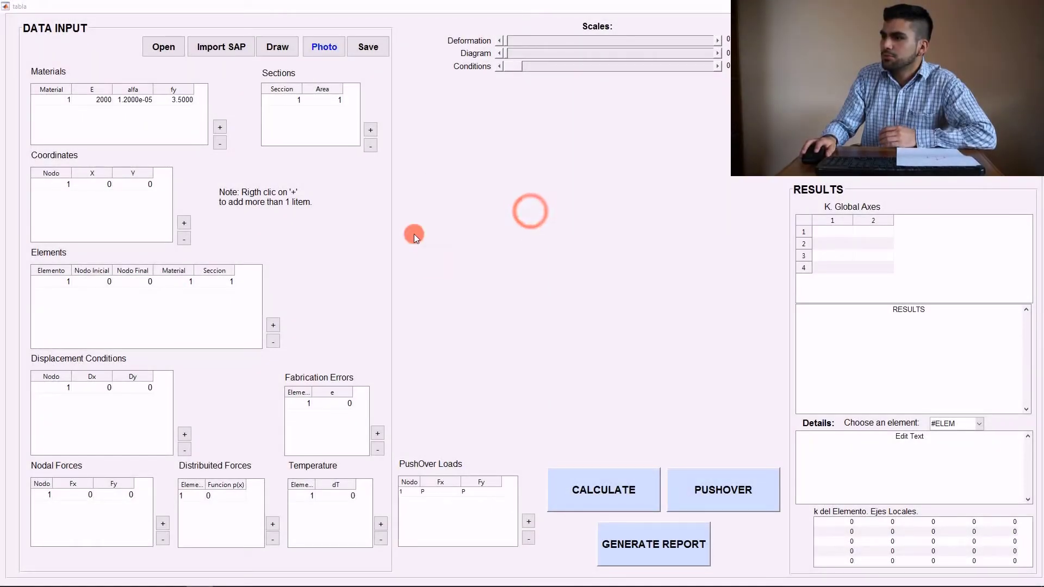
click(349, 93)
click(279, 72)
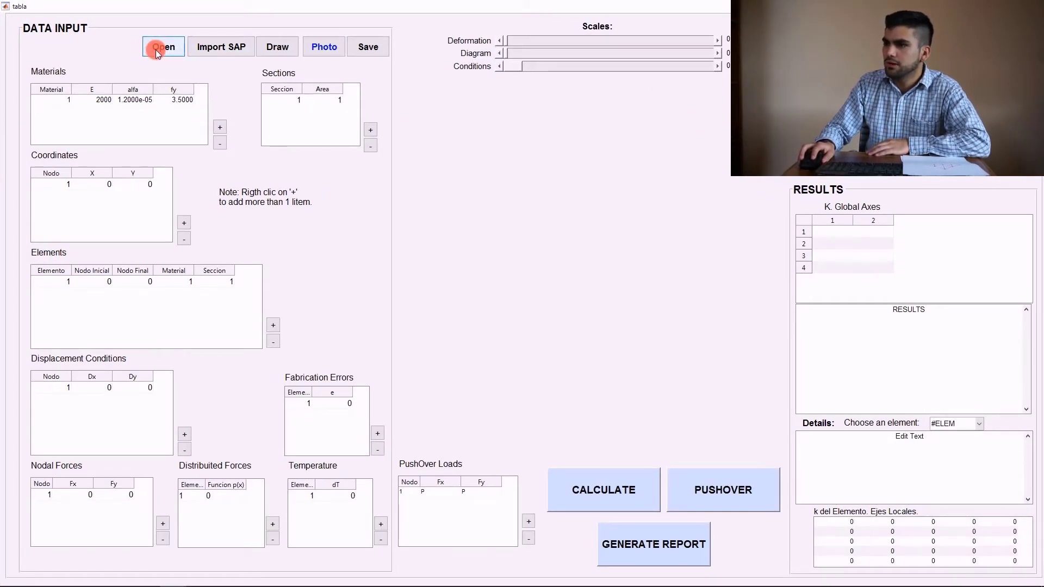
click(157, 53)
click(55, 197)
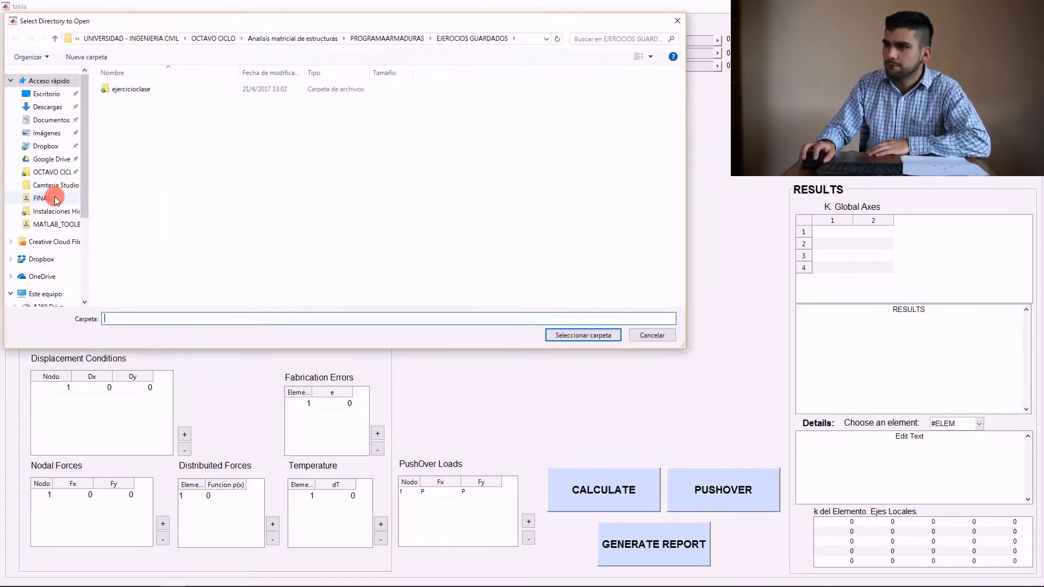
click(204, 203)
click(548, 335)
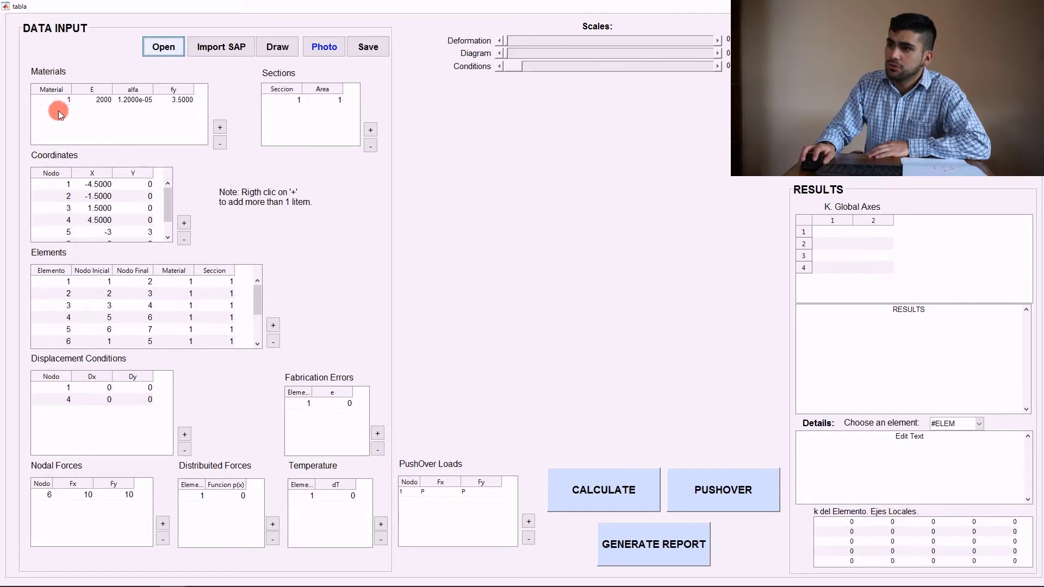
Step: Add a second row to the Materials table and look over the truss's coordinates and elements tables
click(220, 126)
click(286, 120)
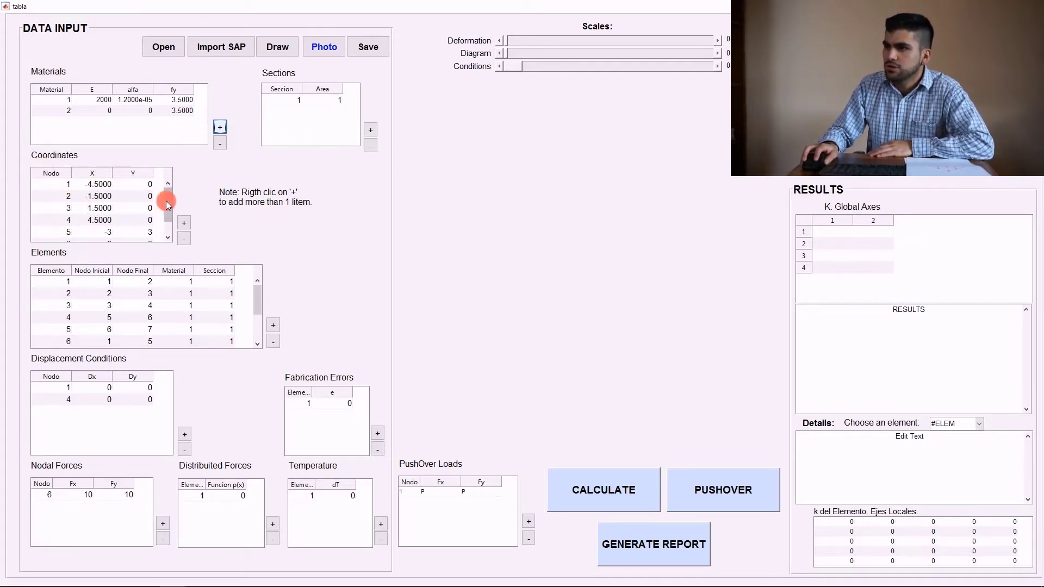
drag(168, 201, 181, 169)
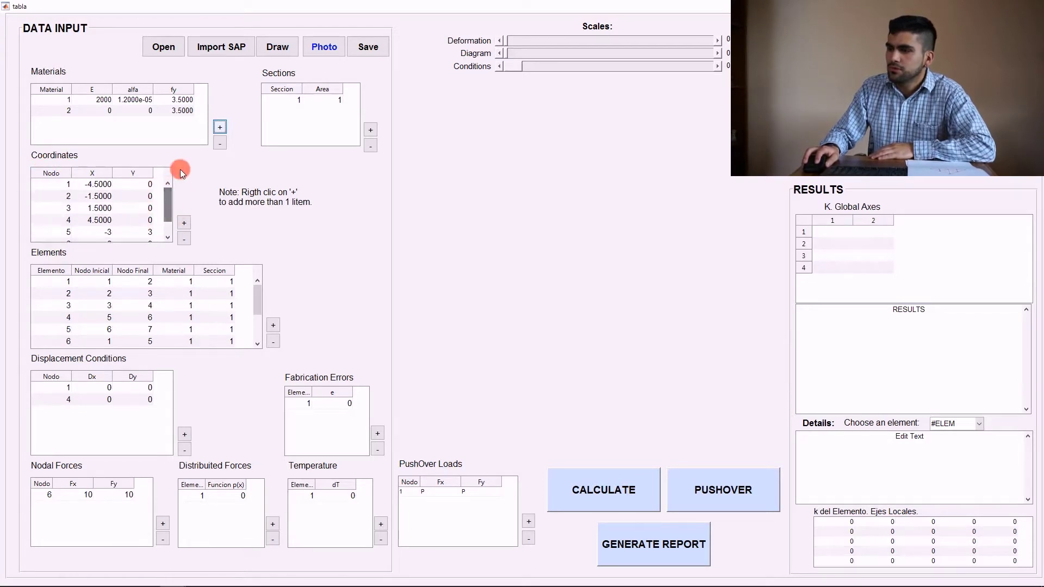
drag(257, 299, 230, 259)
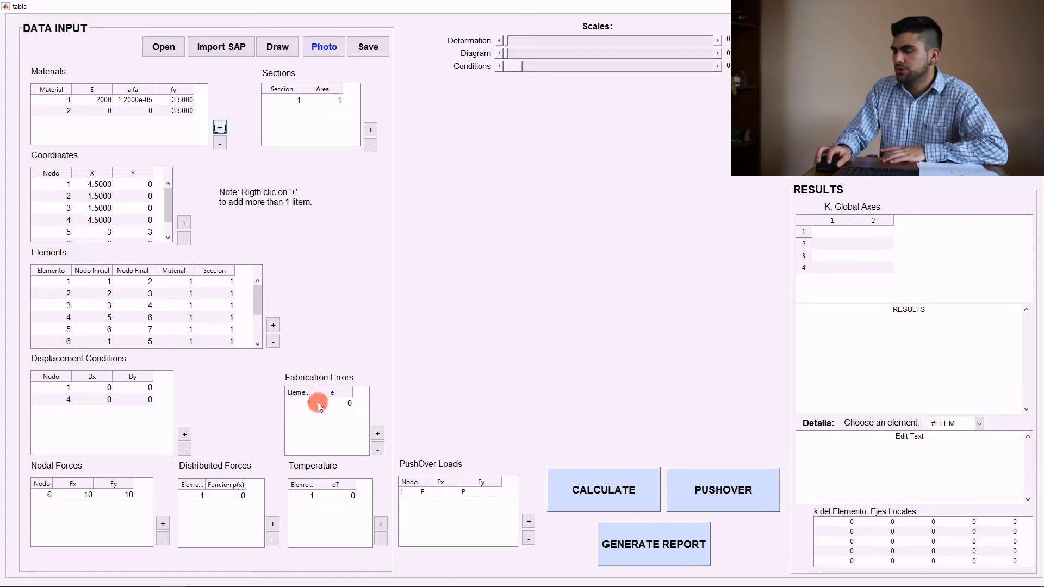
Step: Calculate the truss and examine the details of element 5, including its displacements and forces in global and local axes
click(618, 488)
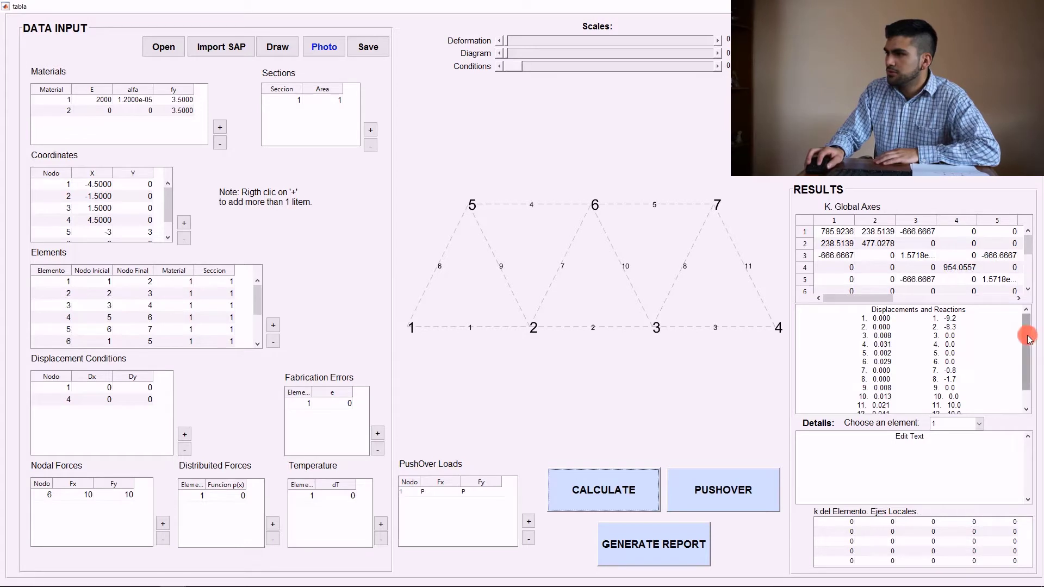
drag(1026, 326, 1018, 345)
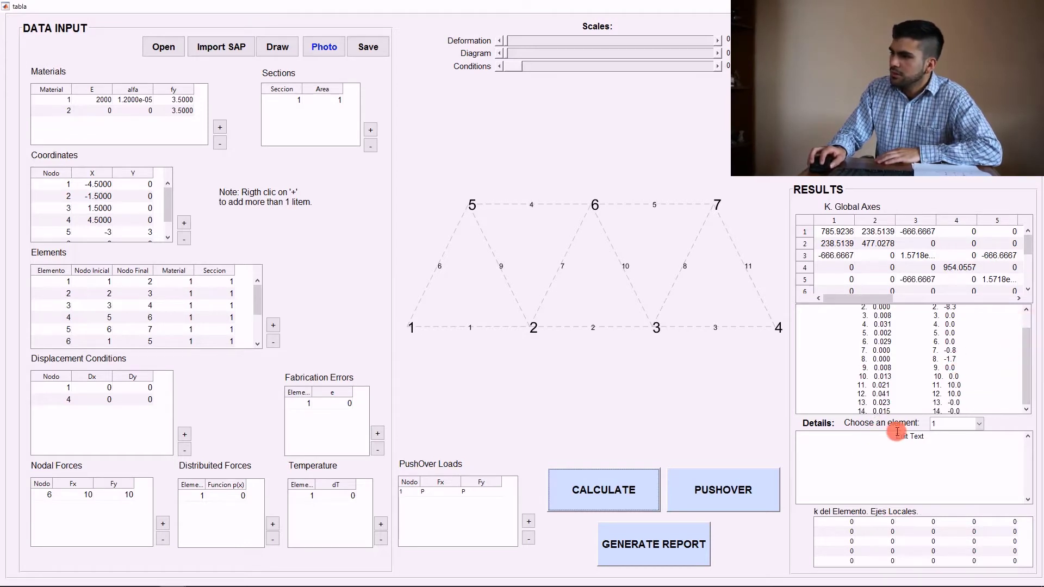
click(983, 425)
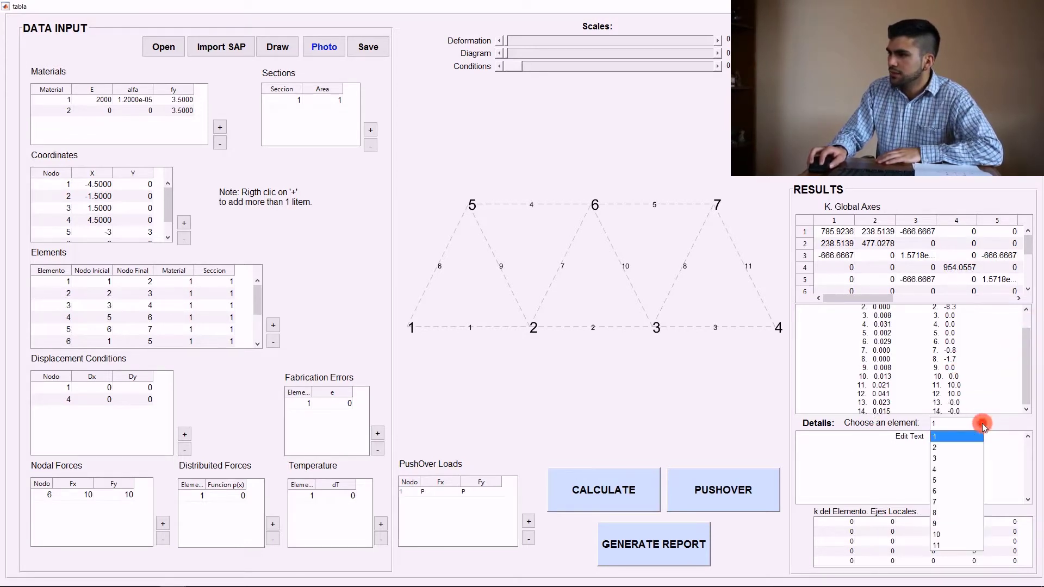
click(955, 478)
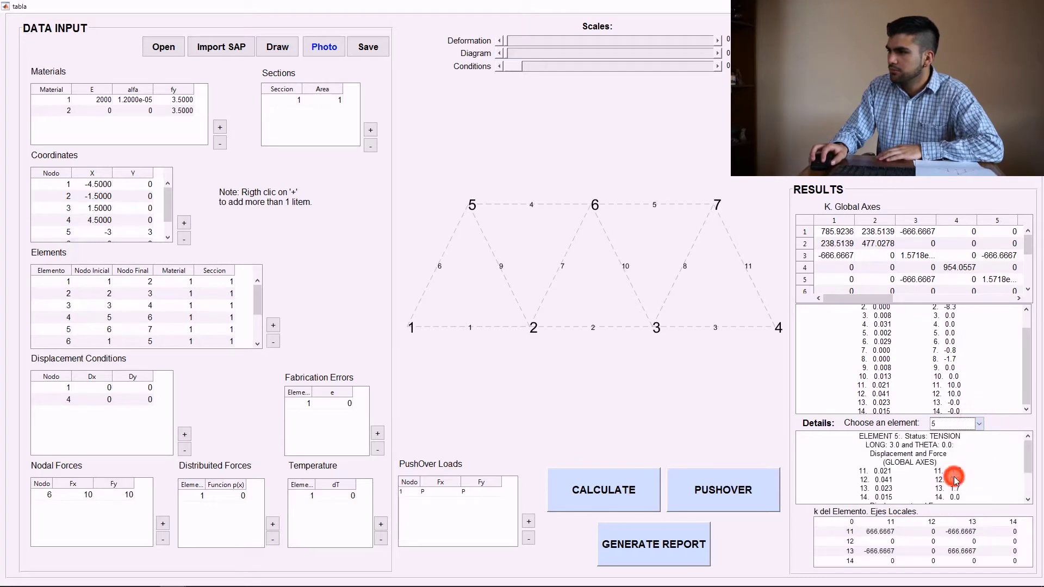
drag(1029, 461, 1022, 439)
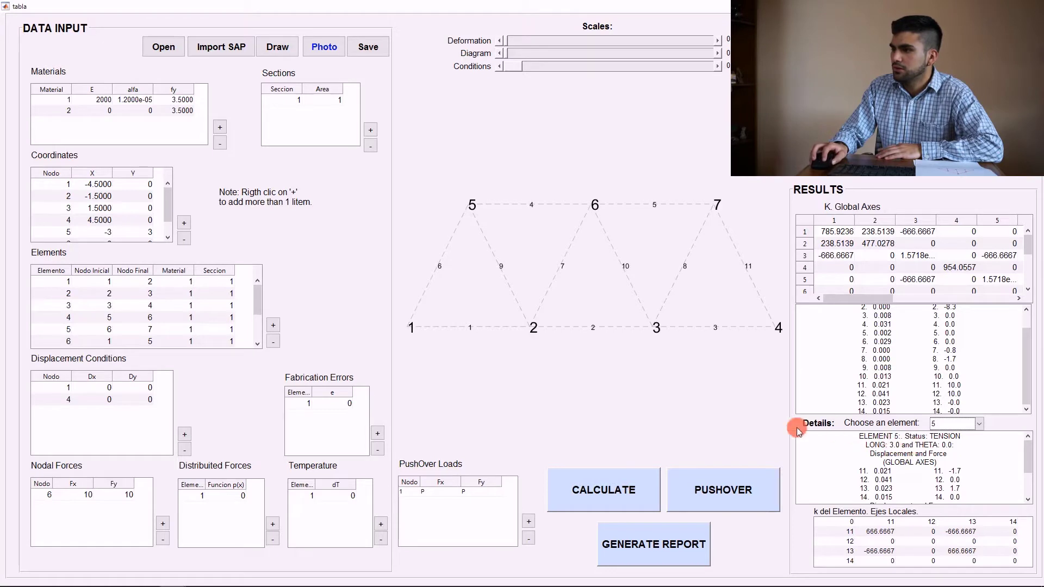
mouse_move(1031, 459)
mouse_down()
mouse_move(1006, 456)
mouse_move(1011, 466)
mouse_up()
click(1028, 466)
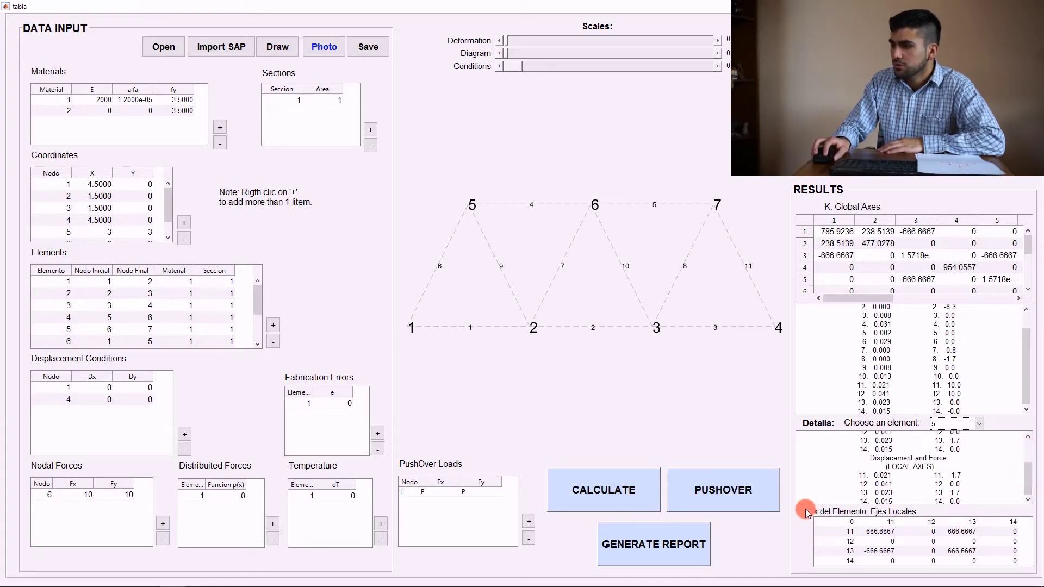
Step: Generate the results report for the calculated truss
click(654, 547)
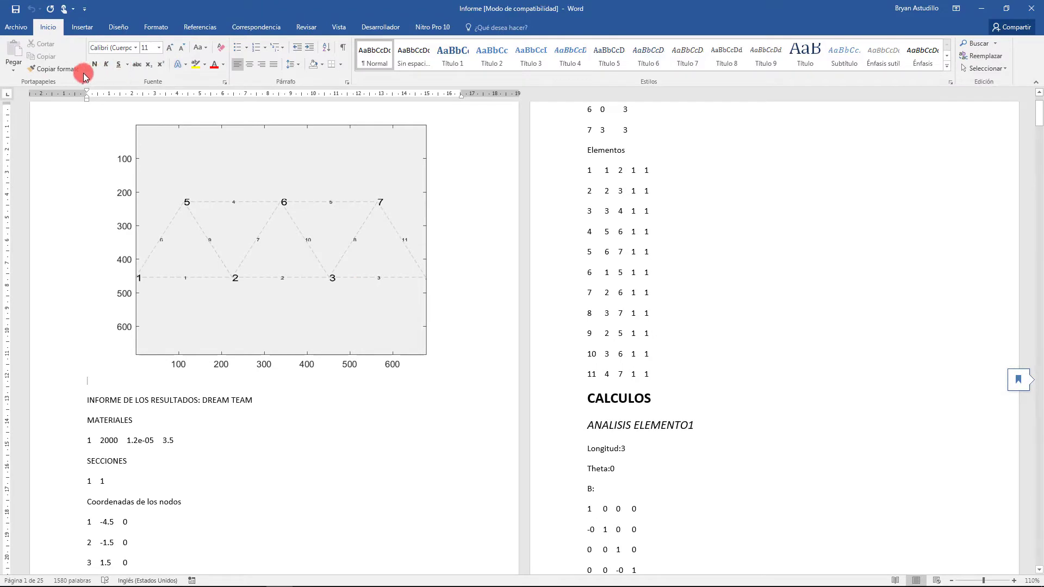
mouse_move(781, 586)
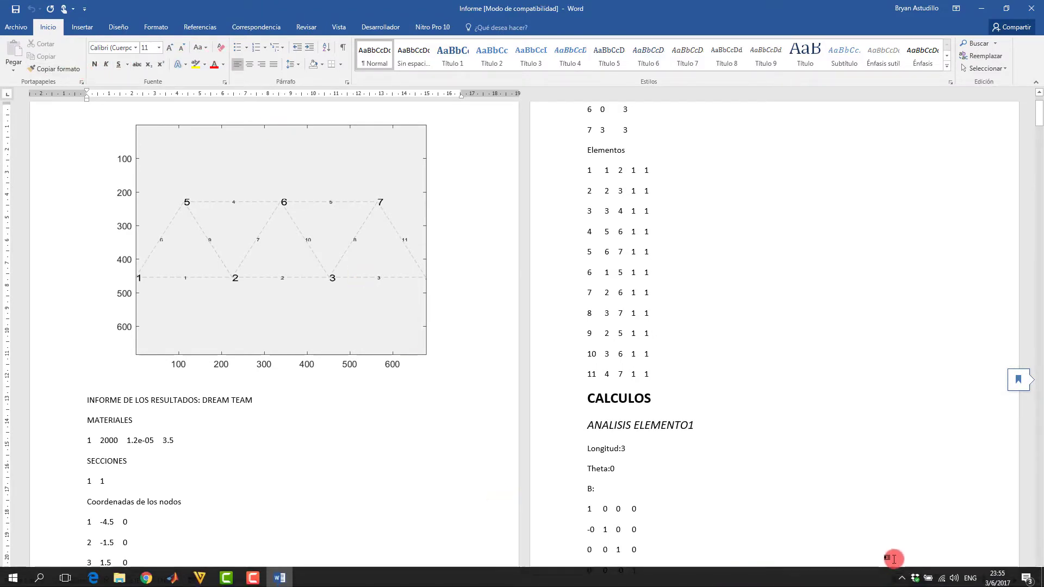
click(253, 577)
click(990, 548)
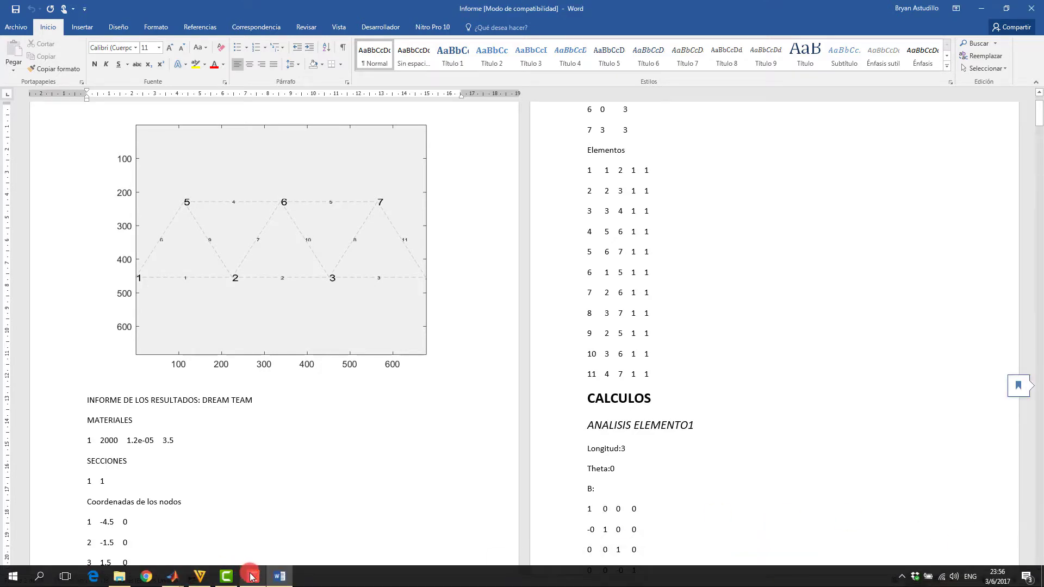
click(173, 577)
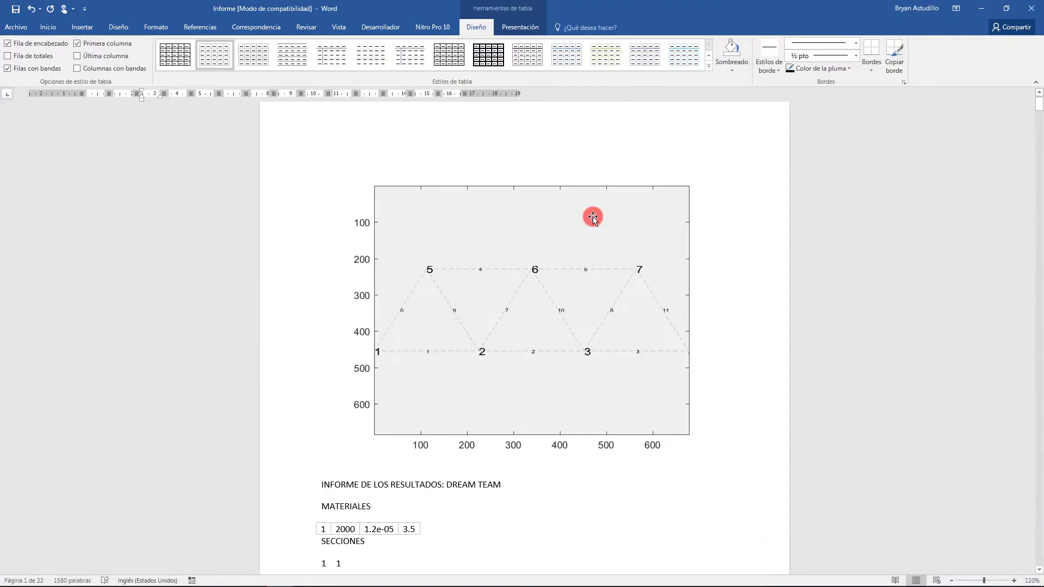
Step: Examine the generated report's truss figure, materials, sections, node and element tables, and the calculations for each element
scroll(380, 326, down, 5)
scroll(326, 342, down, 4)
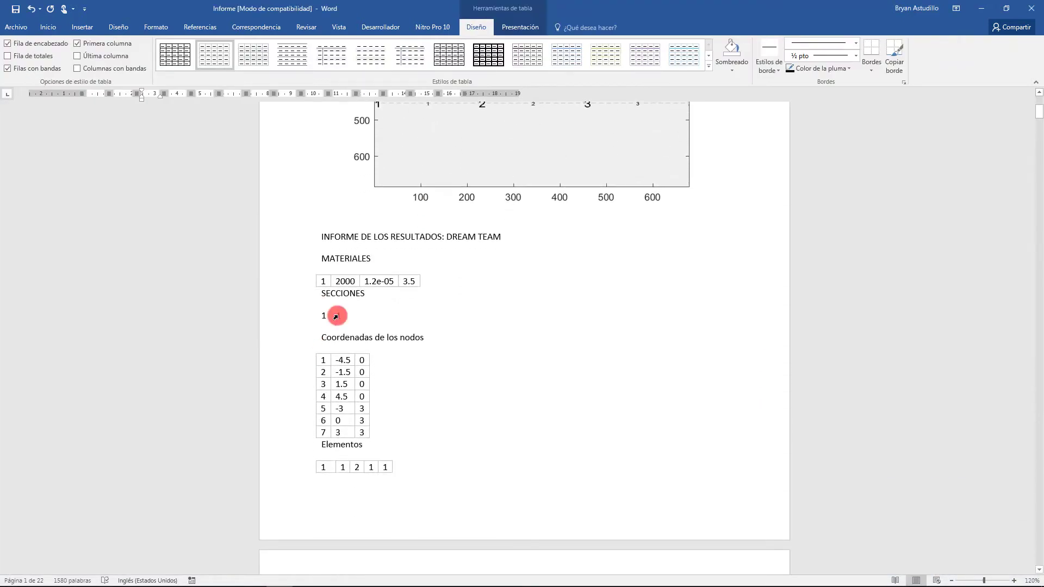
scroll(349, 202, up, 3)
scroll(344, 226, down, 8)
scroll(348, 241, down, 8)
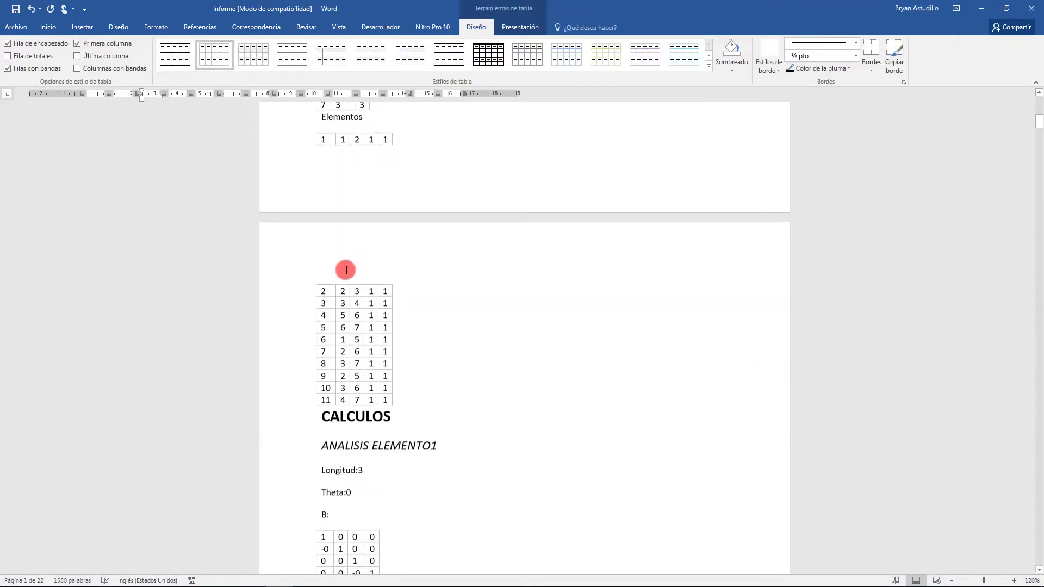
drag(297, 312, 294, 344)
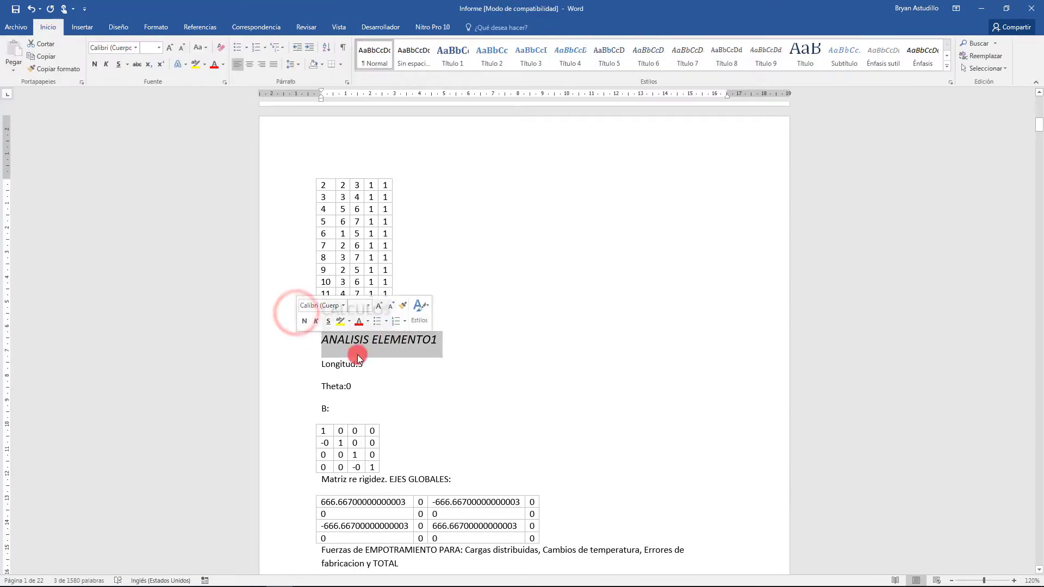
scroll(419, 361, down, 4)
scroll(419, 366, down, 10)
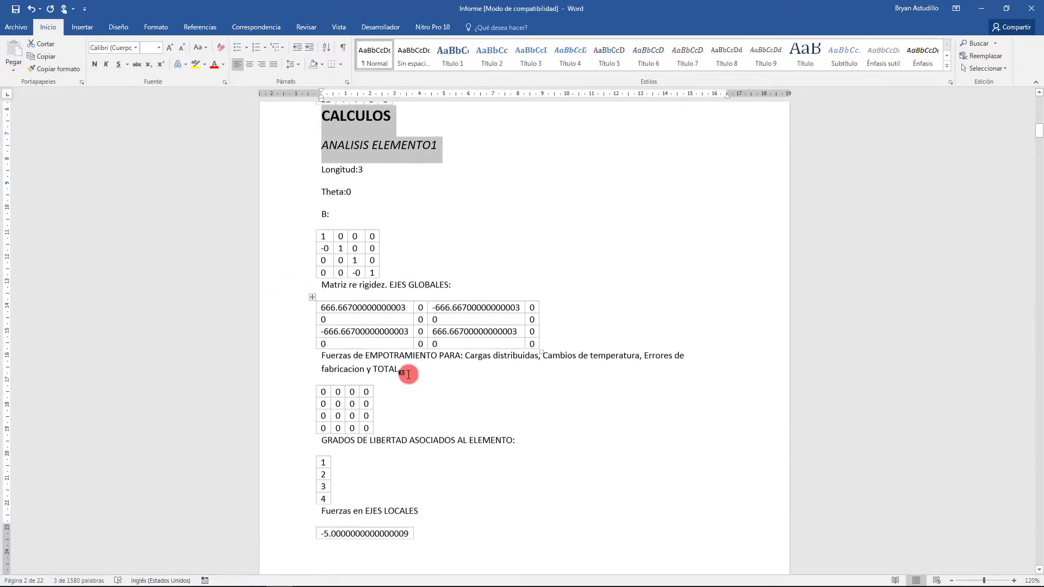
scroll(426, 341, down, 8)
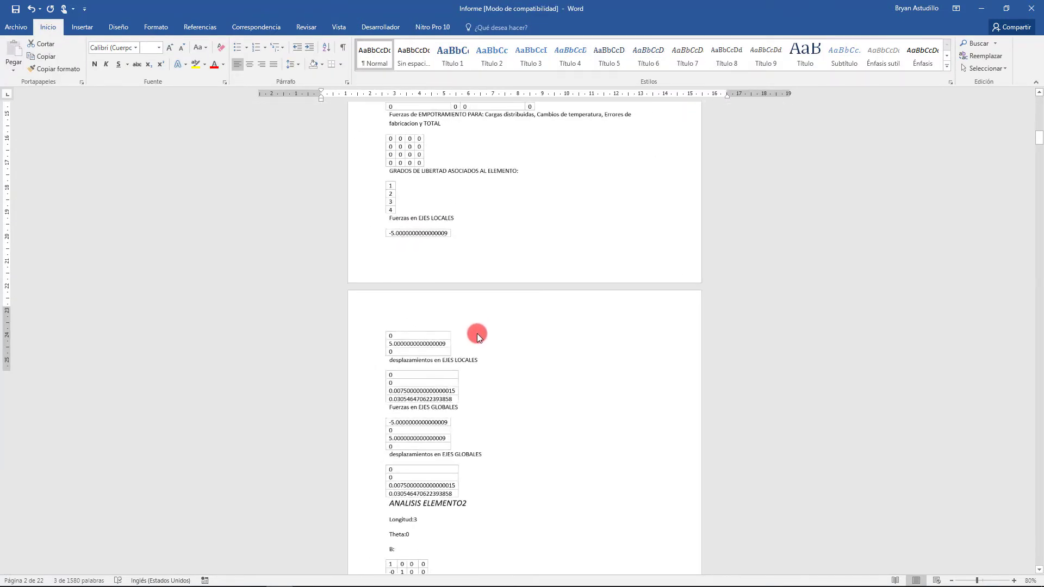
scroll(511, 267, down, 7)
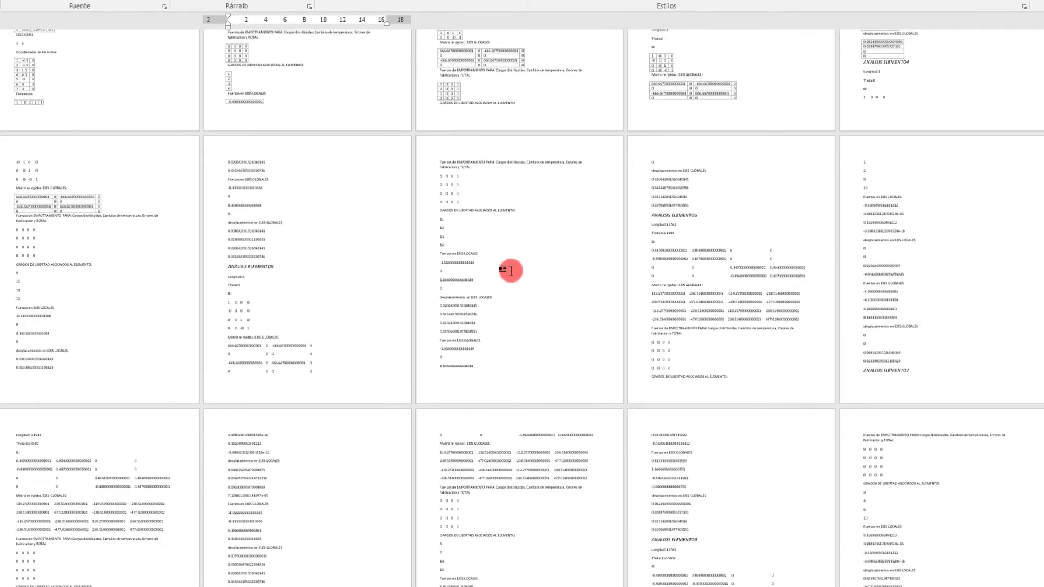
scroll(549, 287, down, 10)
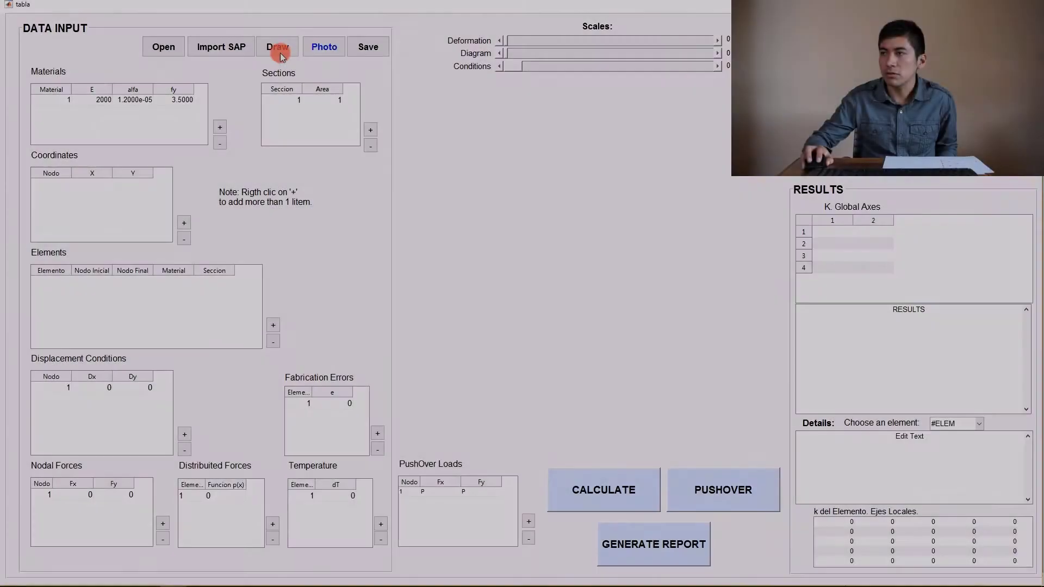
Step: Start a new truss drawing and draw connected bars through nodes (-0.5, 1), (0.5, 1), (1, 2), (1.5, 2) and (2, 1)
click(279, 53)
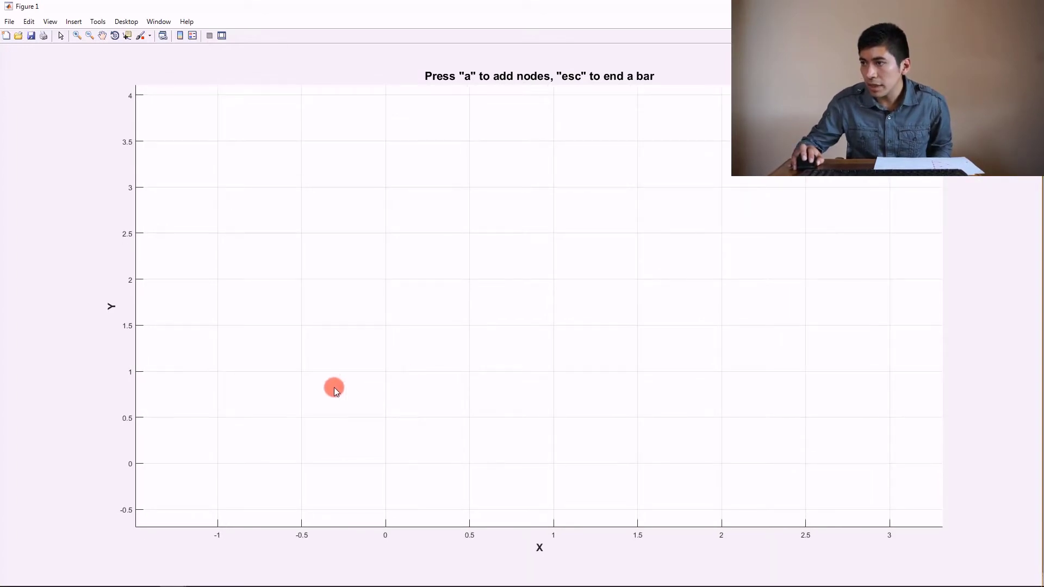
click(311, 376)
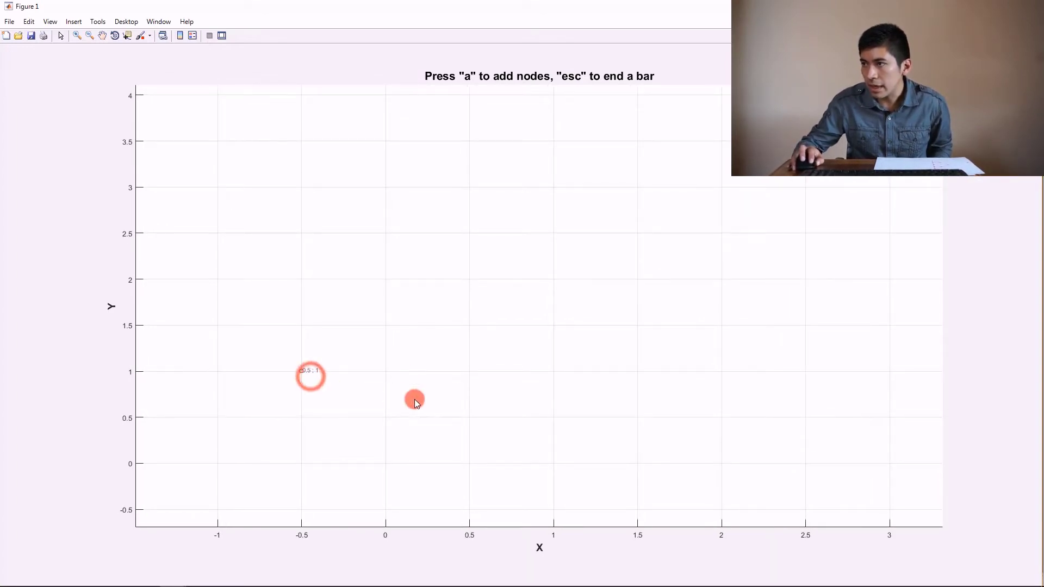
click(493, 381)
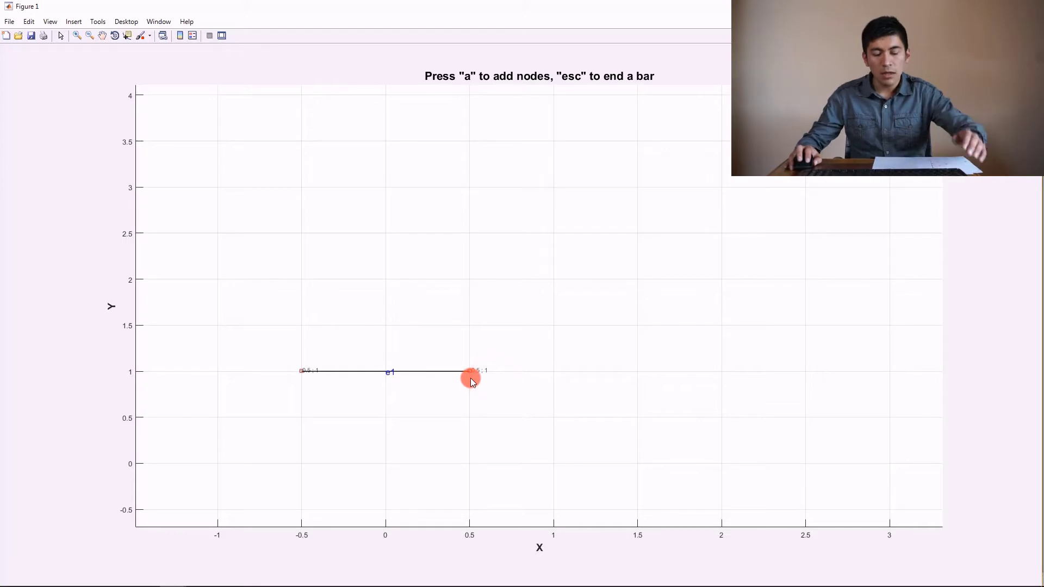
click(564, 287)
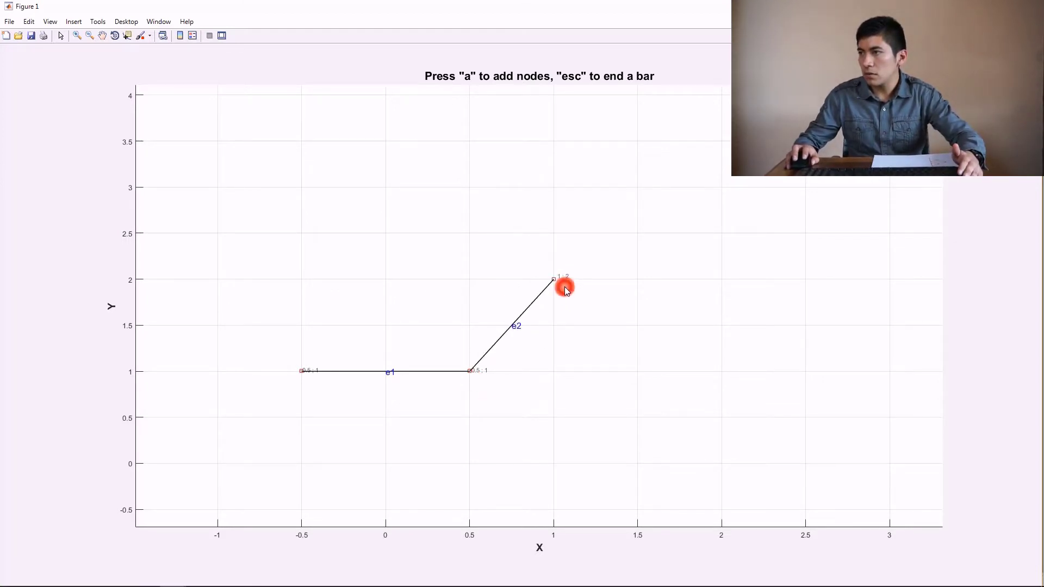
click(645, 288)
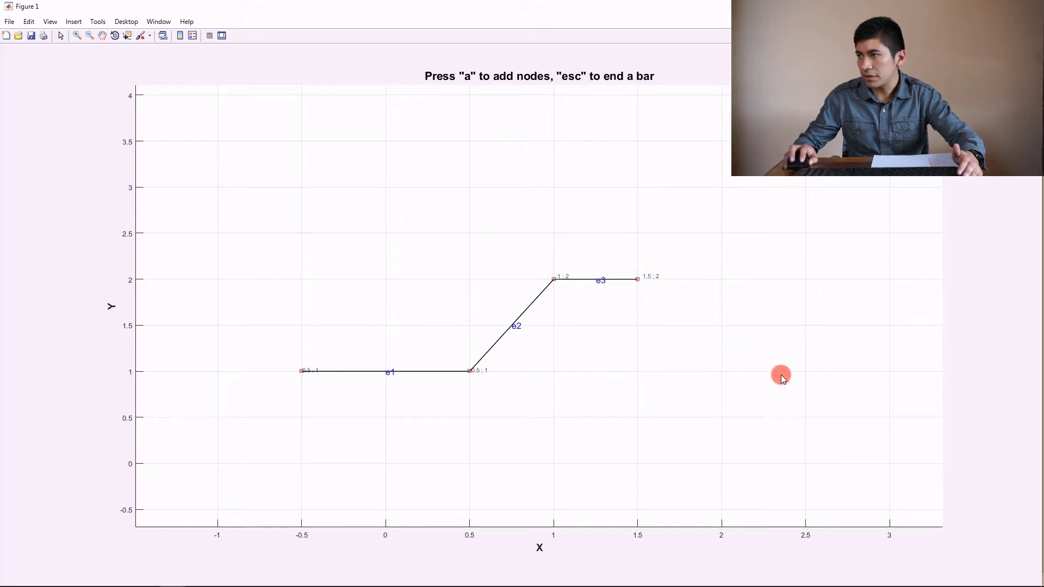
click(732, 384)
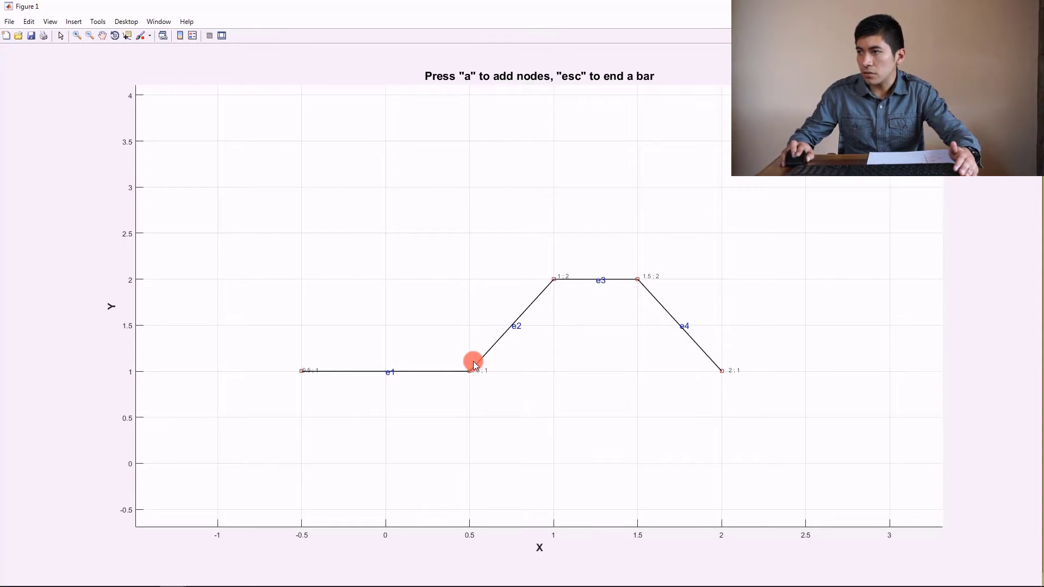
Step: Draw a second chain of bars from node (-0.5, 1) through (0, 2.5), (3, 2.5) and (3, 1) to node (2, 1)
drag(473, 361, 518, 399)
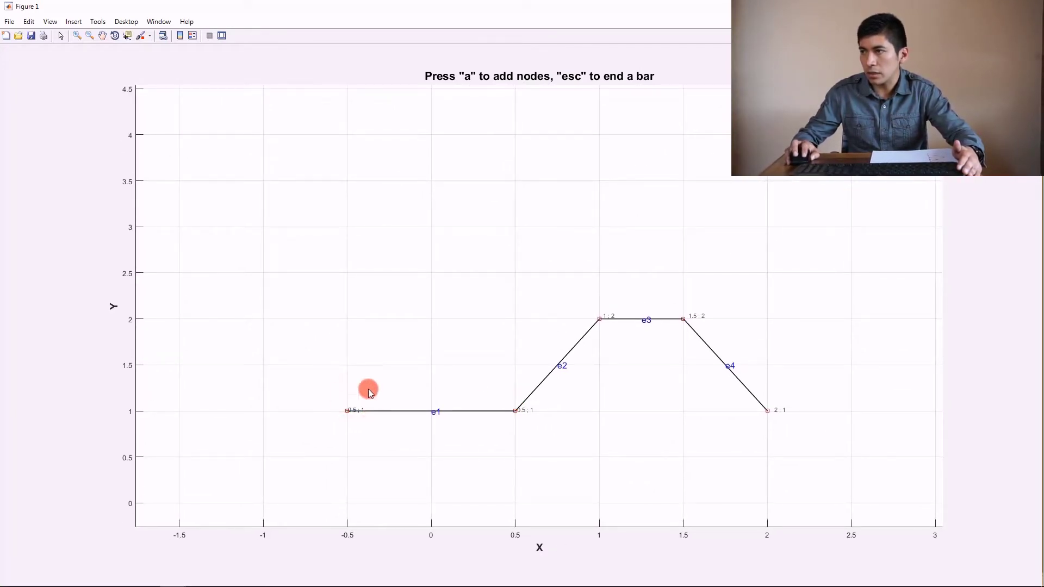
key(a)
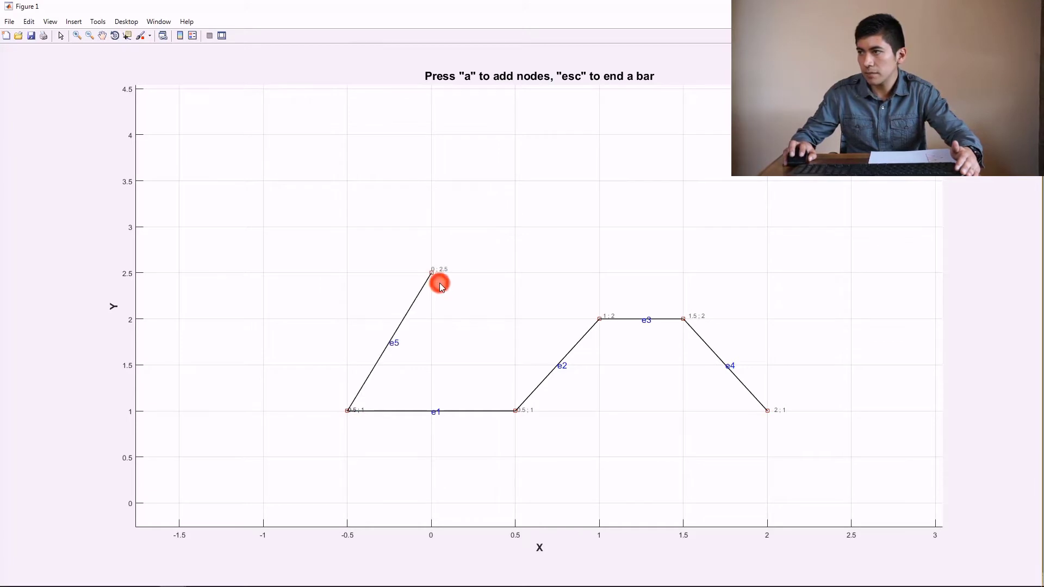
drag(804, 281, 617, 300)
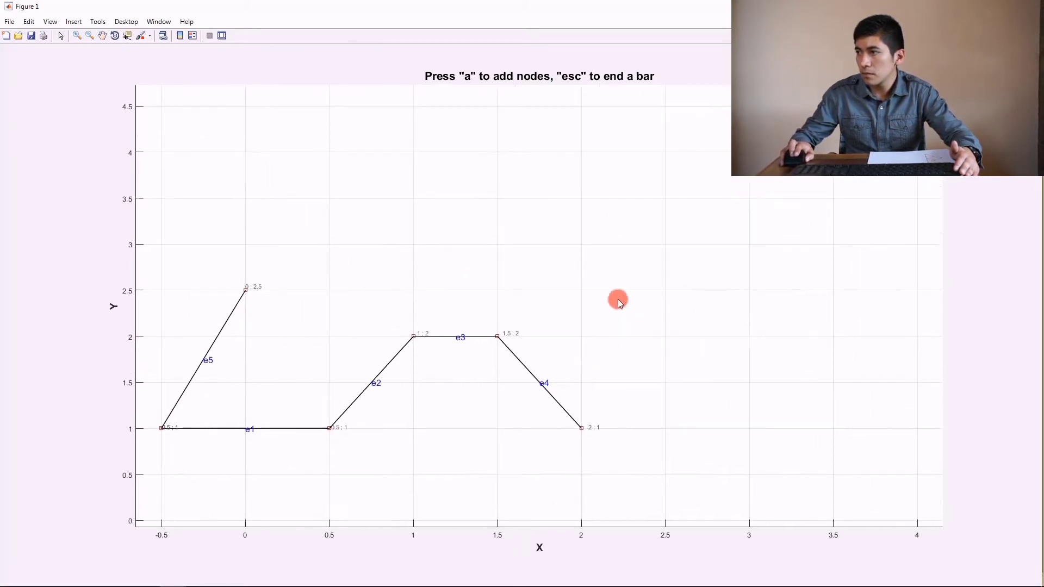
click(733, 303)
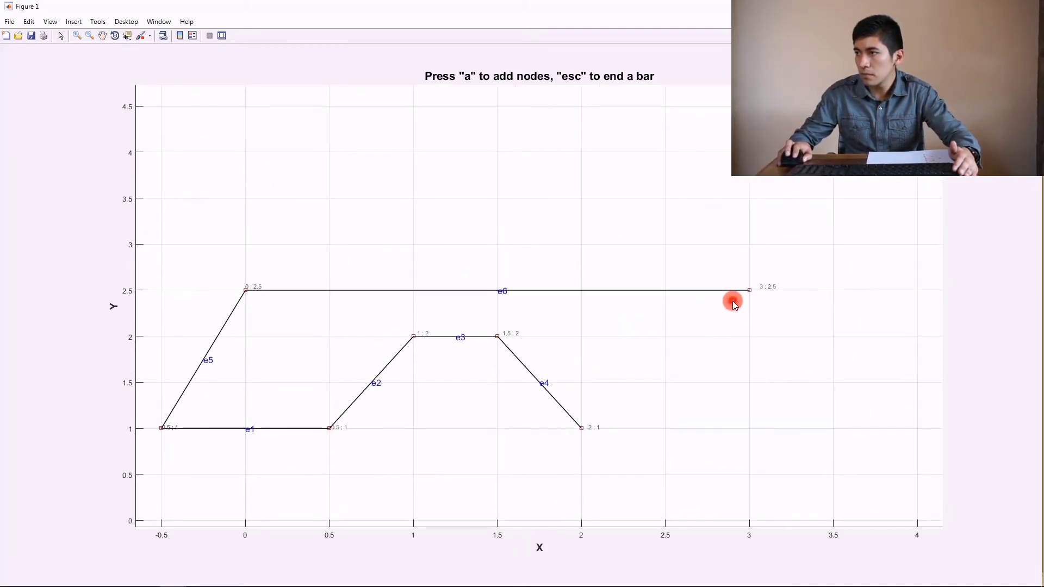
click(742, 426)
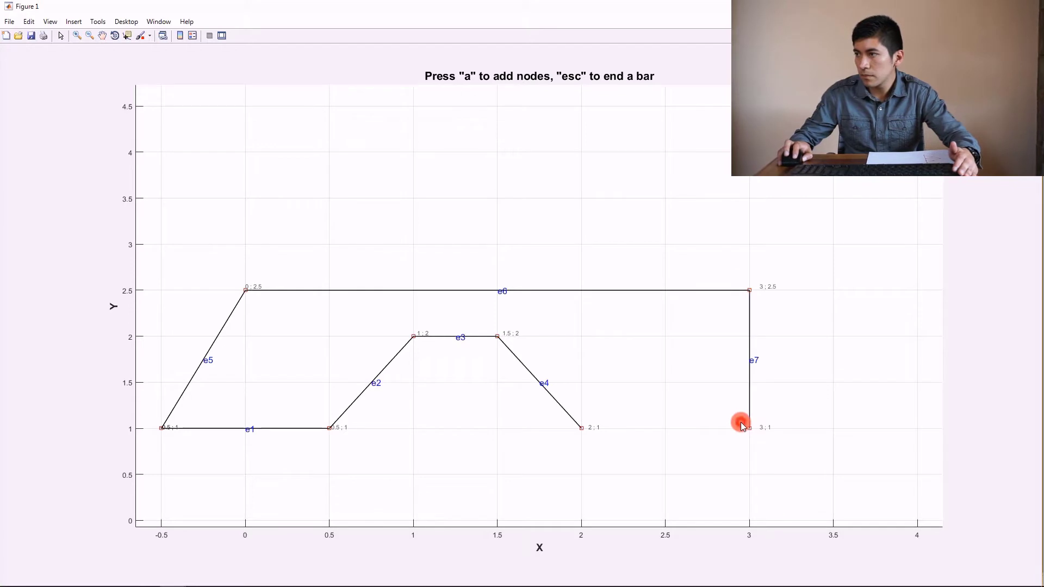
click(597, 421)
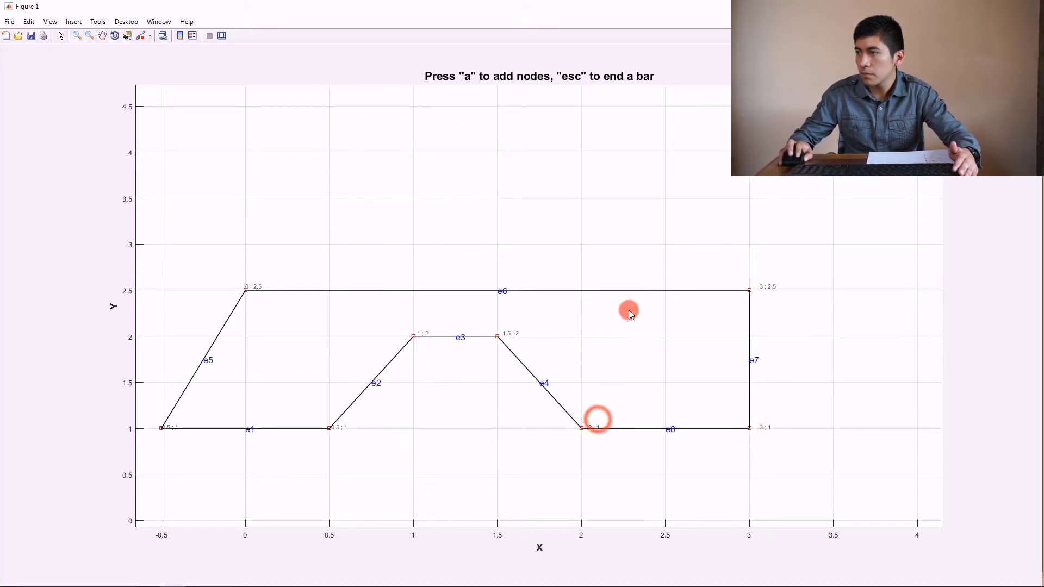
Step: Add diagonal bars from (0, 2.5) to (0.5, 1) and from (3, 2.5) to (2, 1), and load the finished drawing into the data tables
click(329, 323)
click(396, 428)
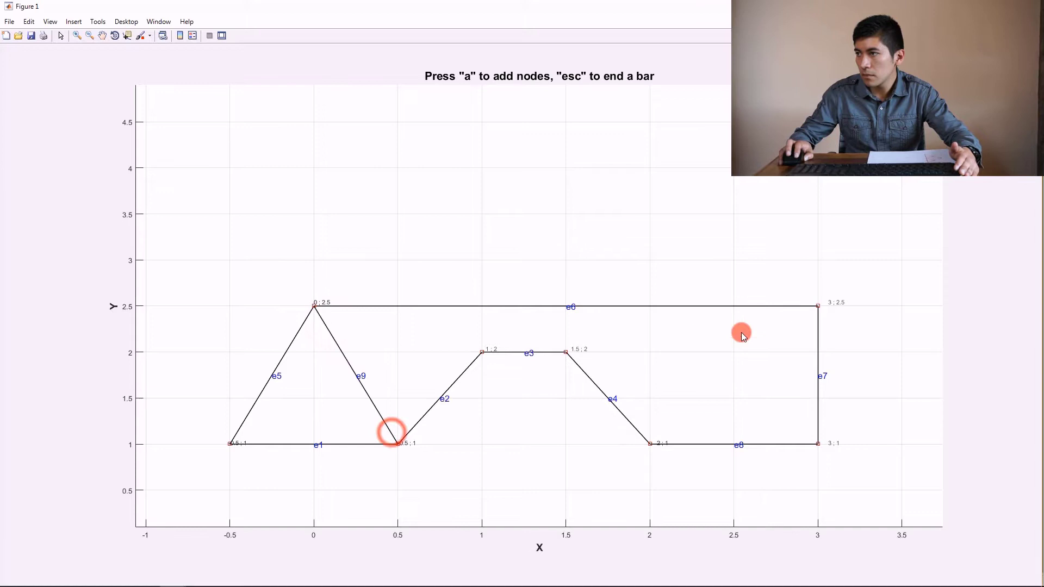
click(800, 324)
click(664, 428)
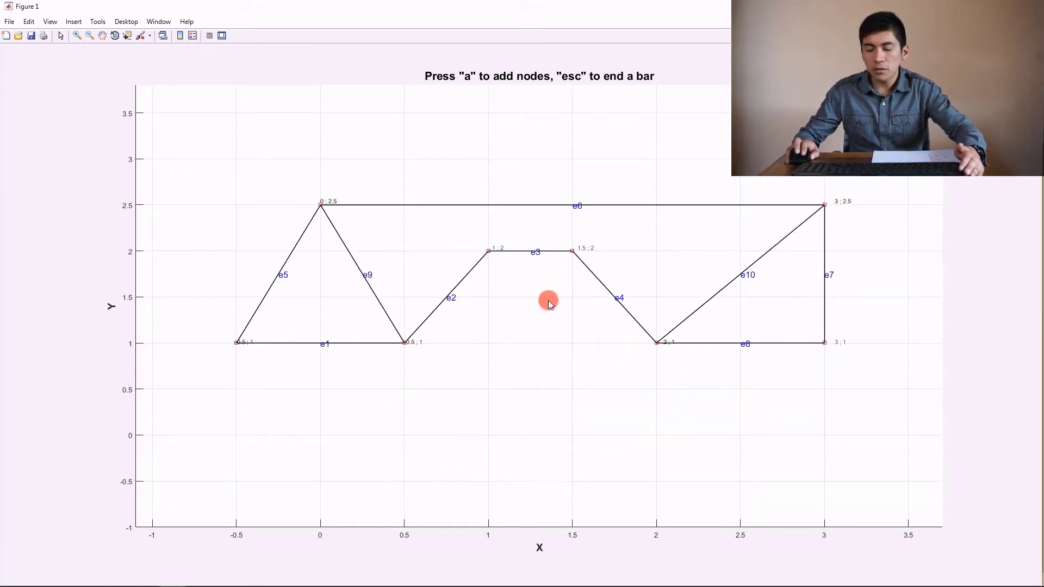
key(Return)
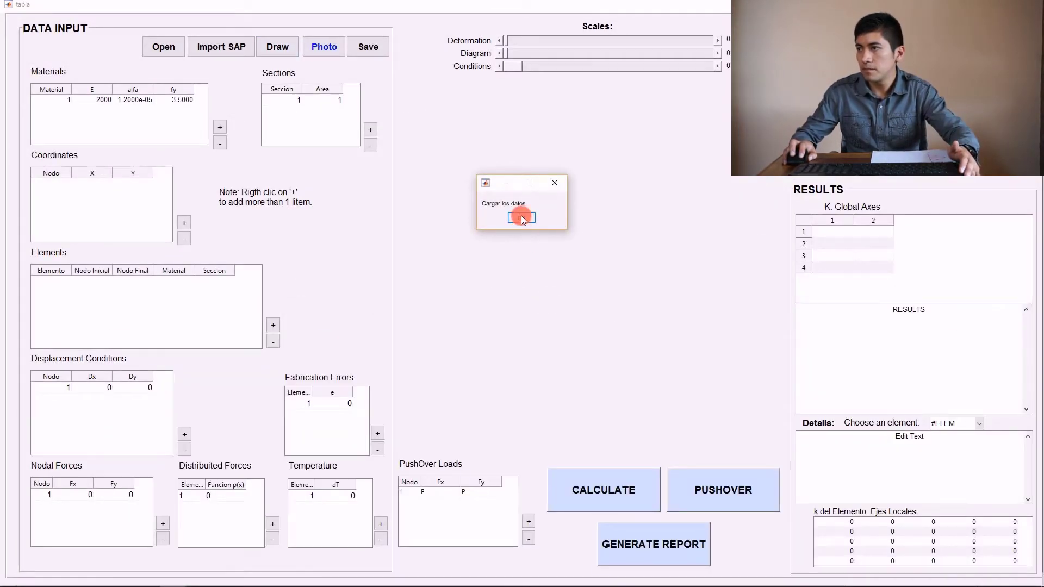
click(521, 218)
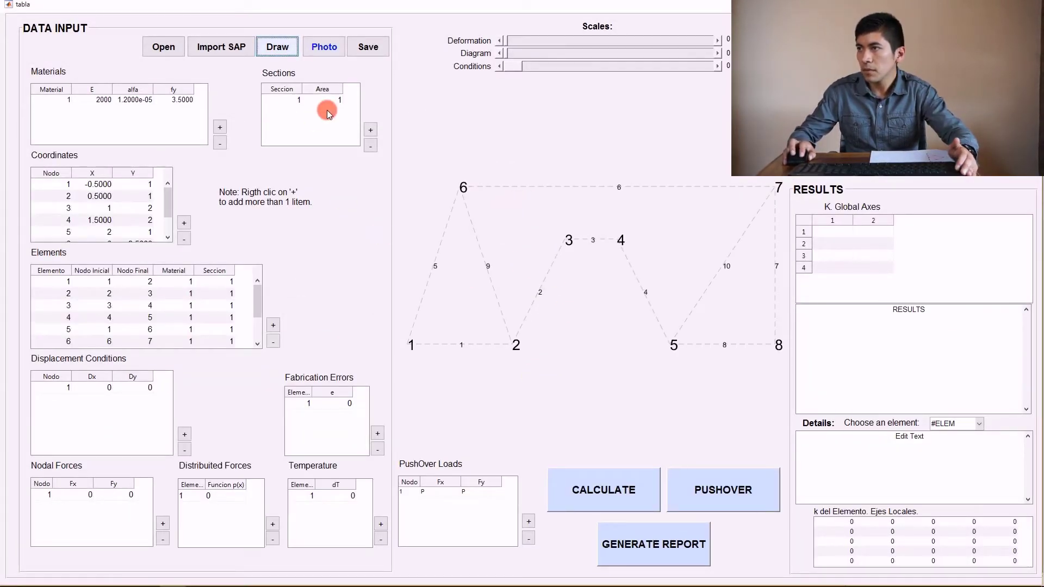
Step: Start another truss drawing with a node at (0.2, 0.8) and add a bar of length 0.1 at 90 degrees from it
click(277, 56)
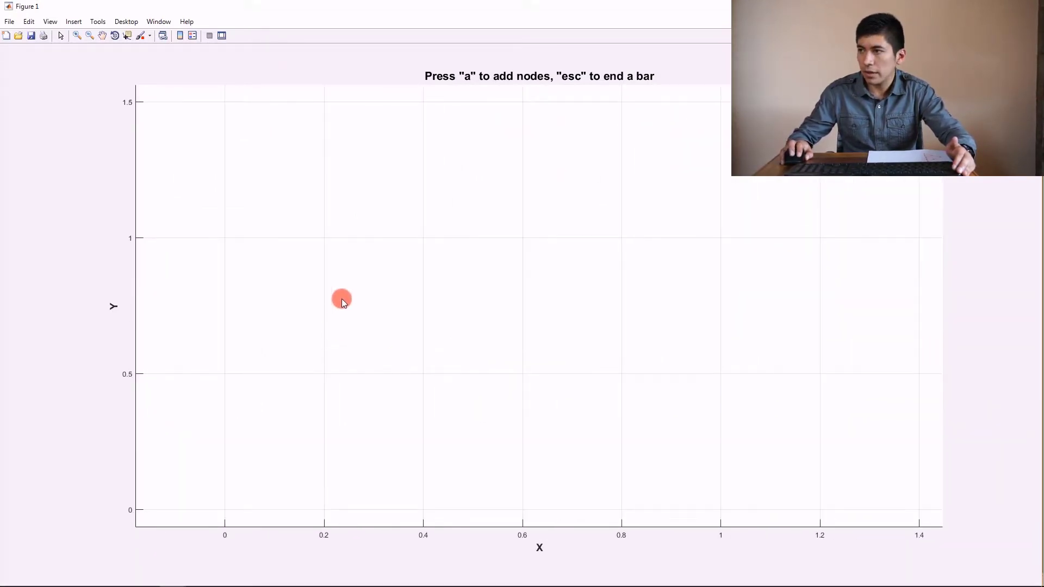
key(a)
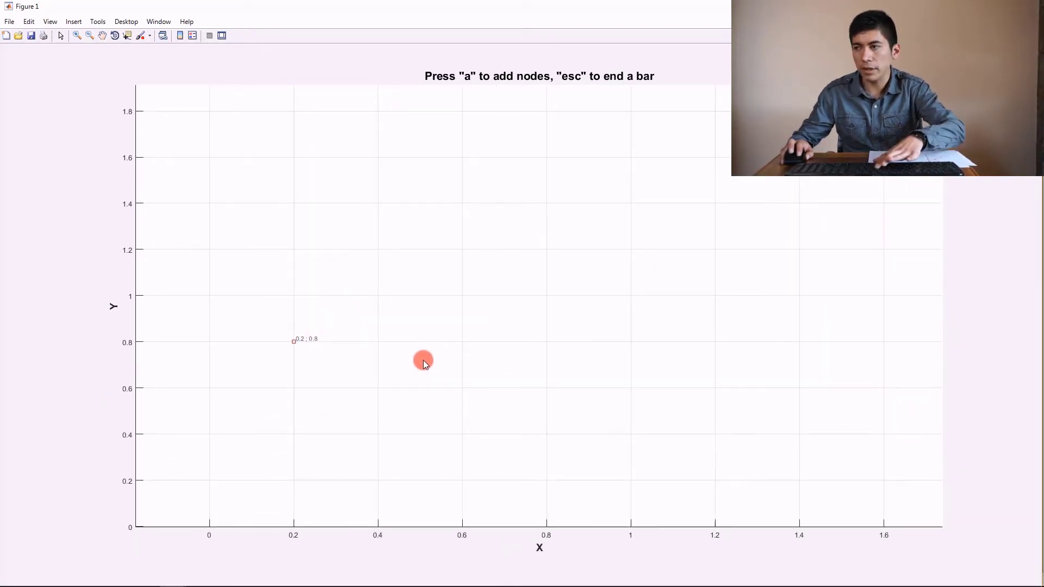
key(a)
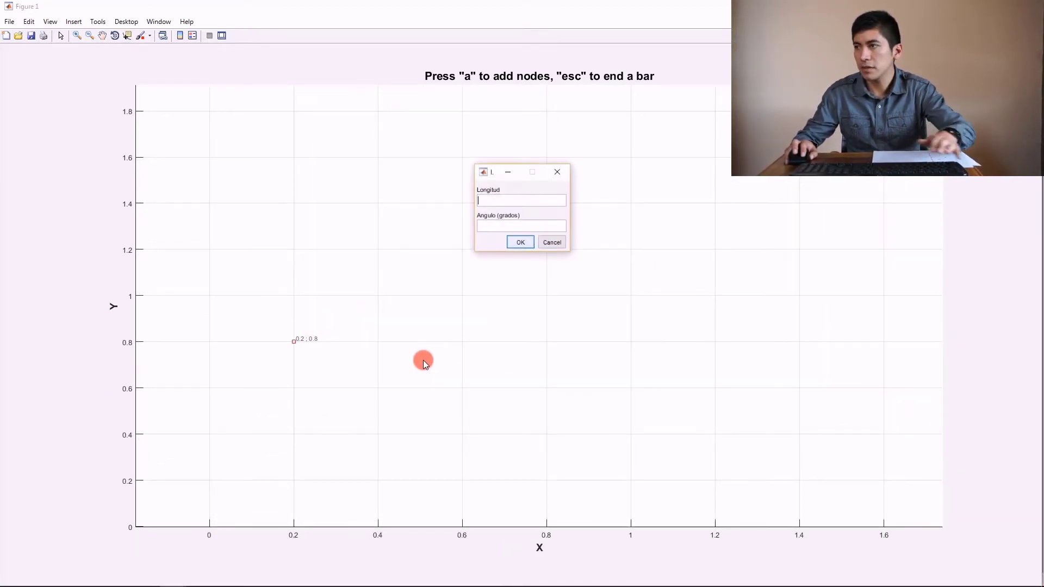
click(525, 203)
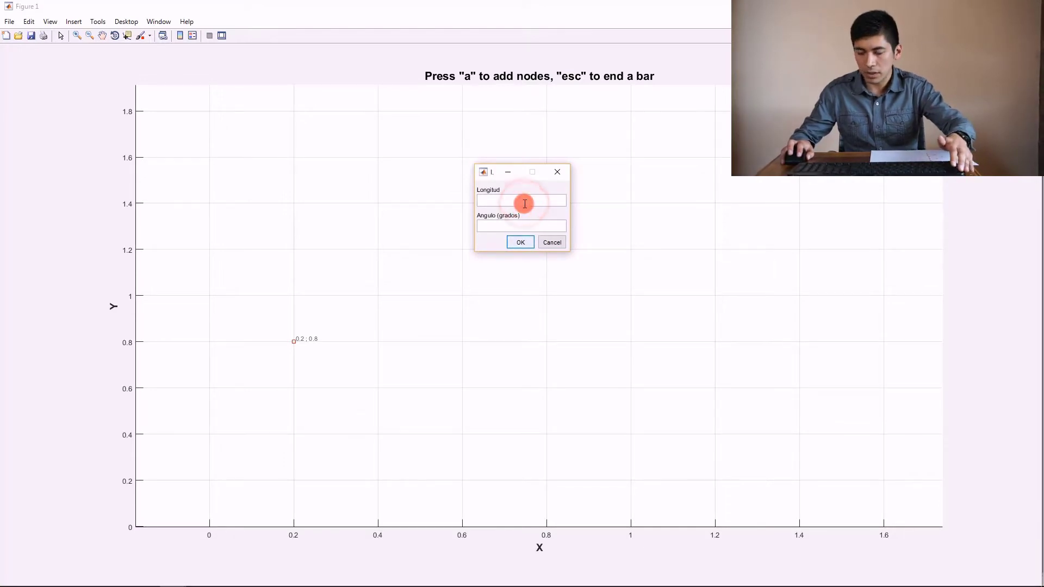
text(0)
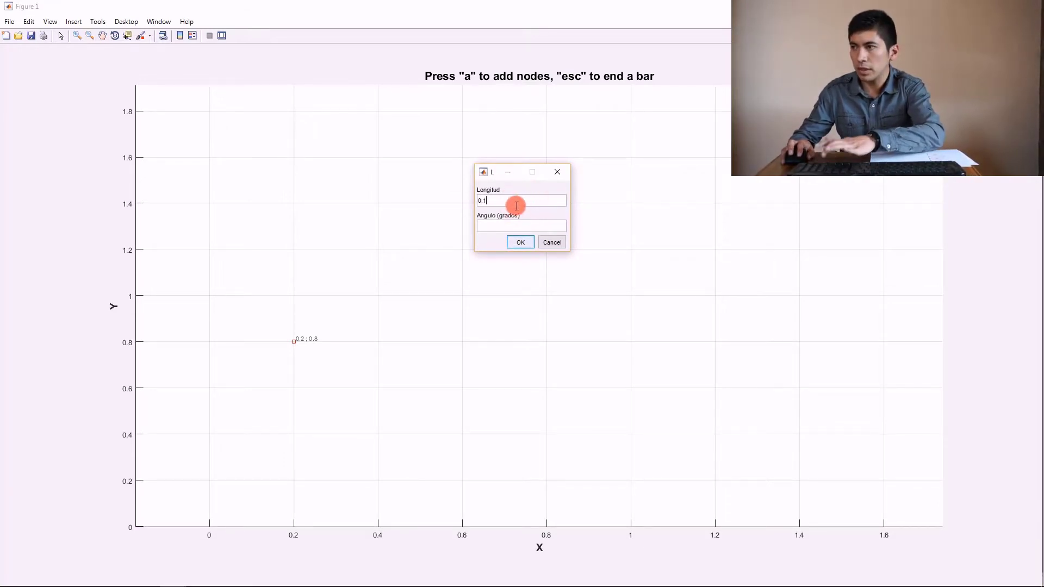
text(.1)
click(516, 226)
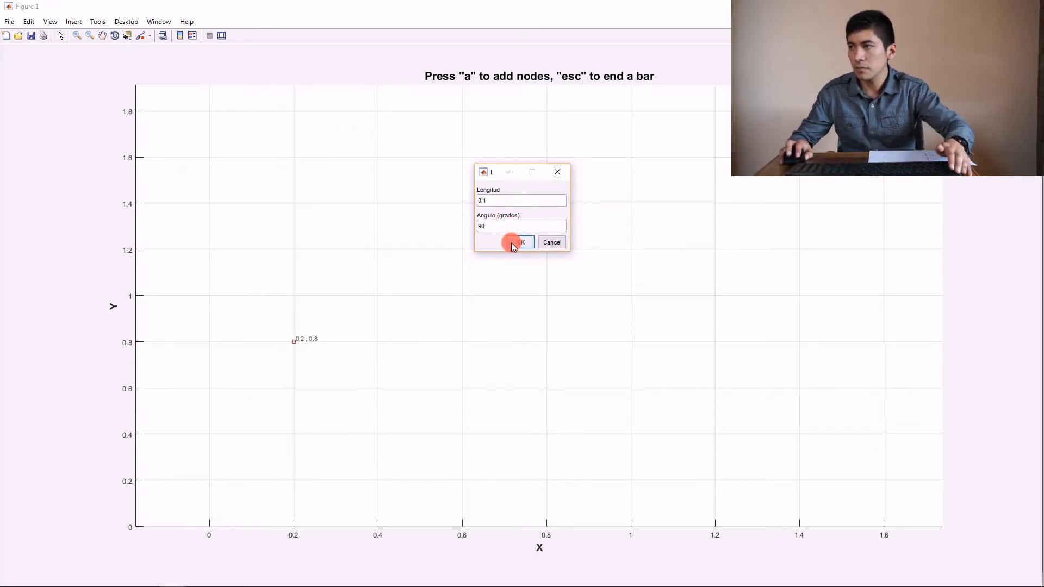
click(511, 242)
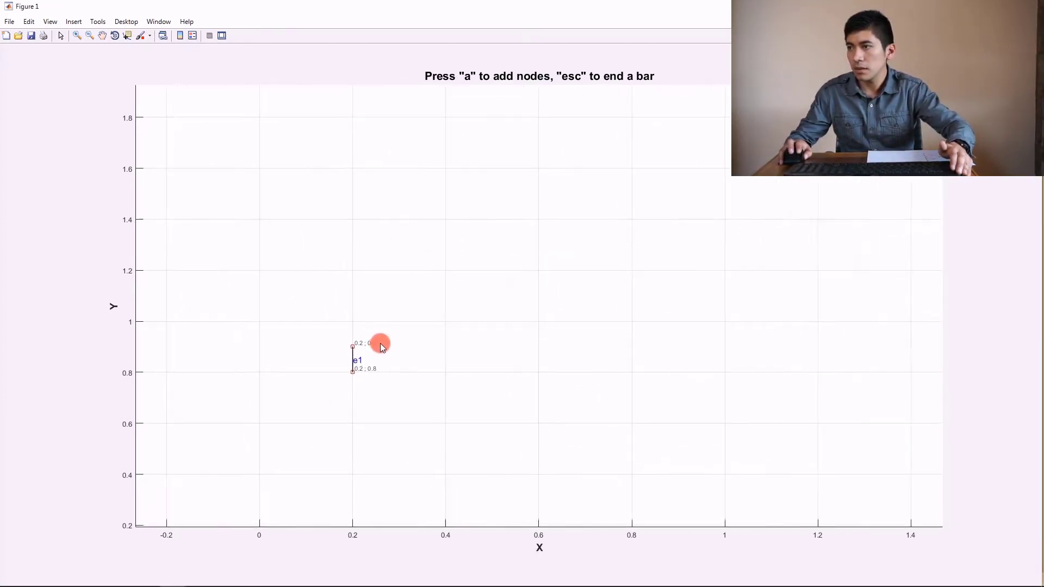
scroll(361, 353, up, 4)
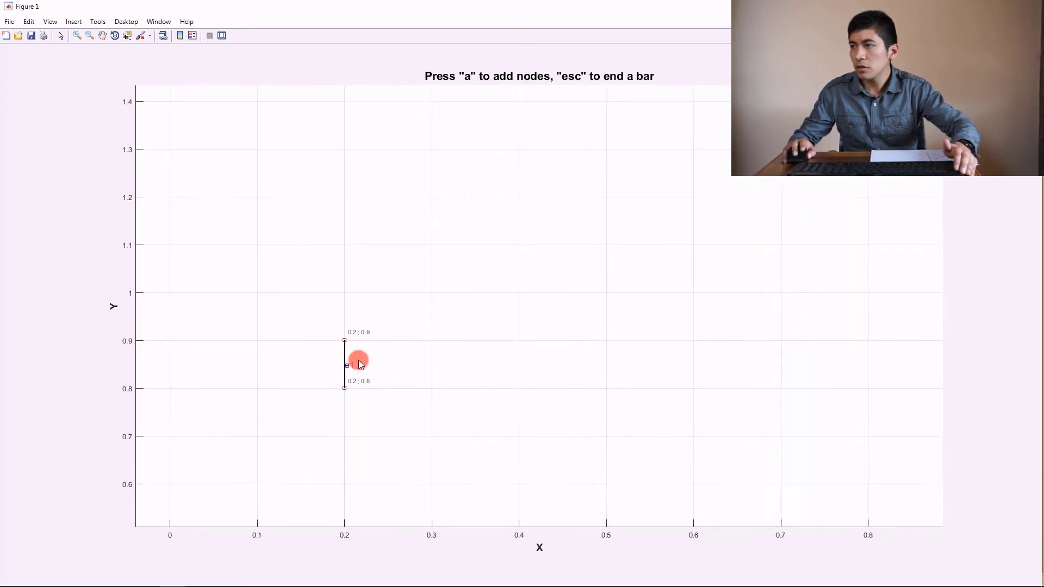
scroll(394, 378, up, 2)
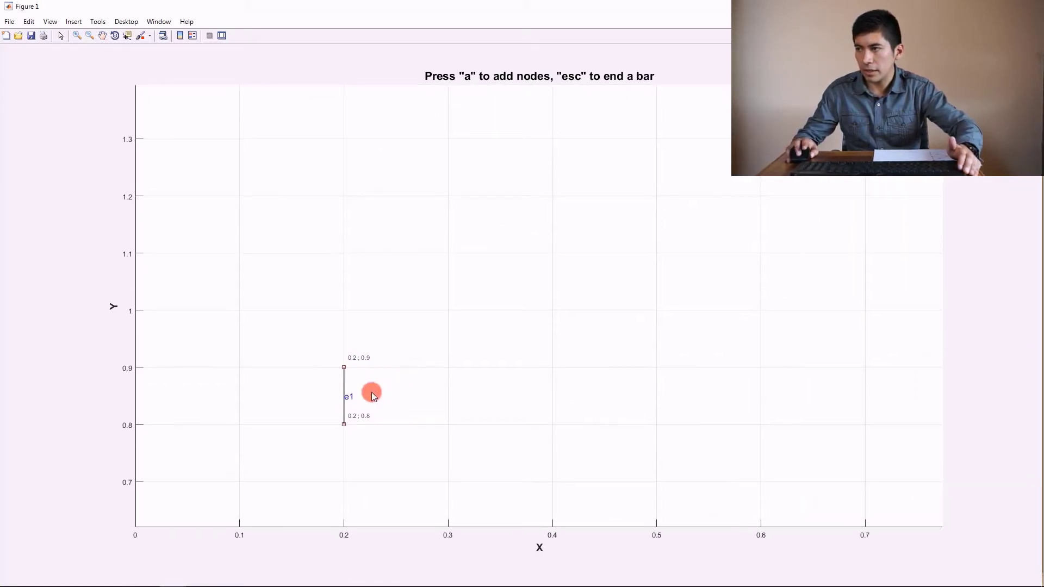
scroll(373, 395, up, 1)
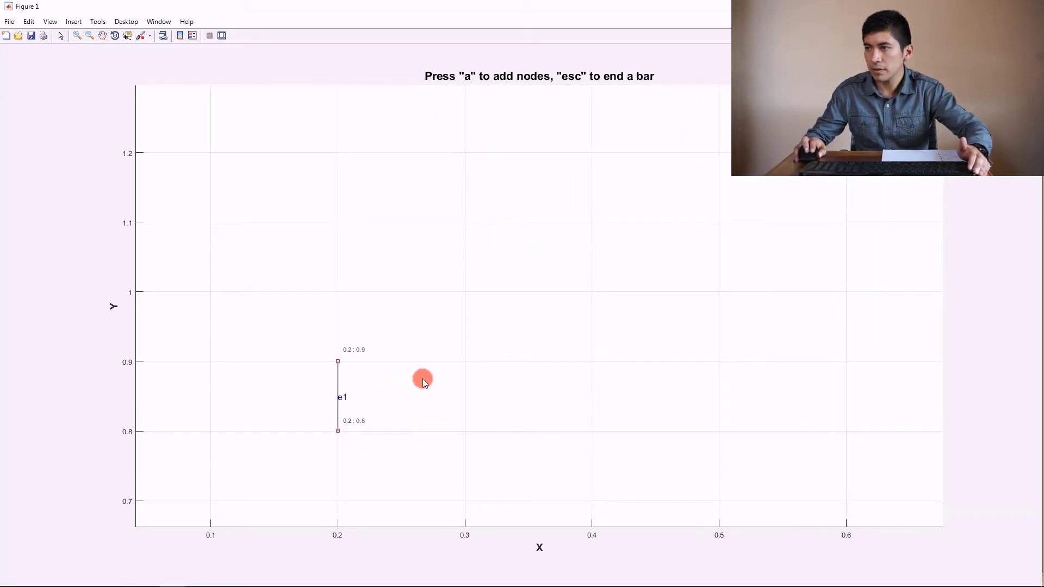
scroll(435, 375, up, 2)
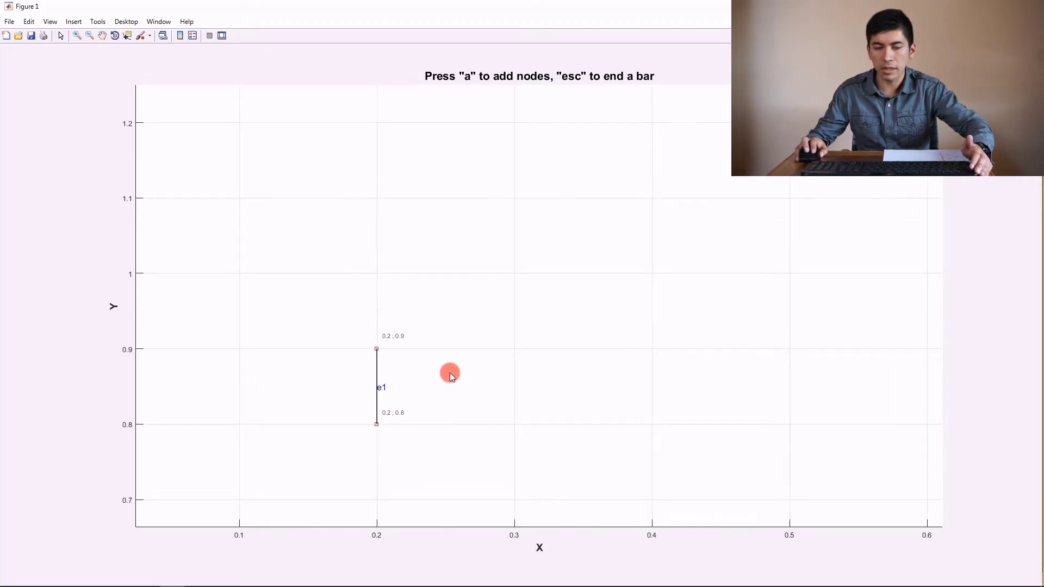
scroll(449, 373, up, 1)
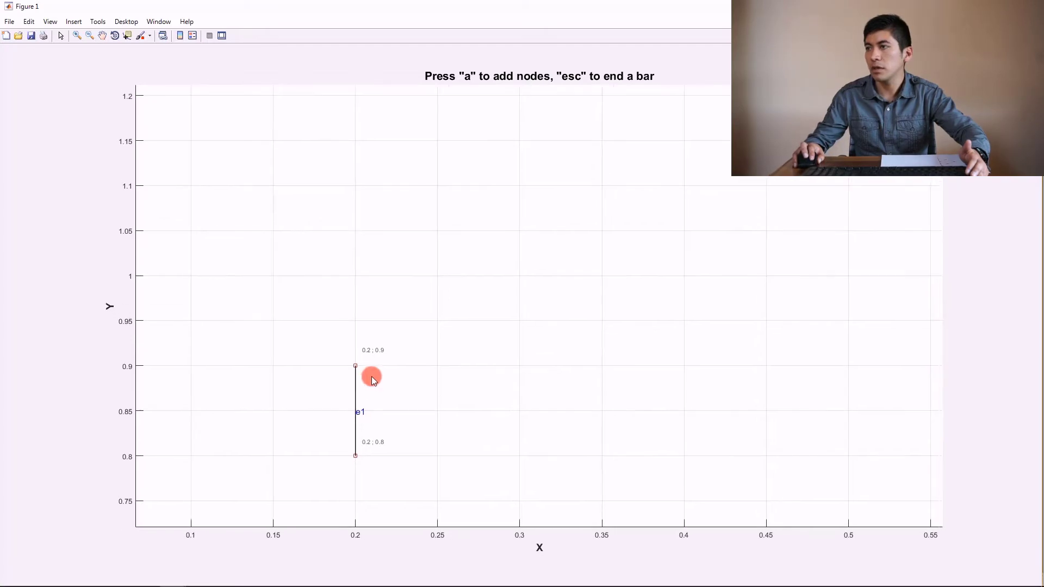
scroll(392, 381, up, 2)
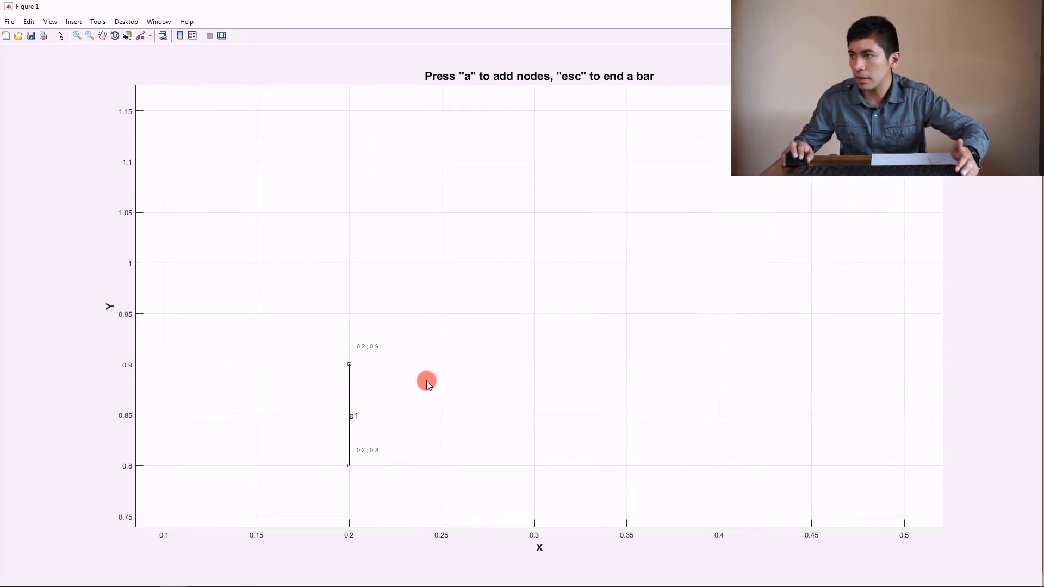
drag(426, 381, 380, 392)
scroll(383, 382, down, 1)
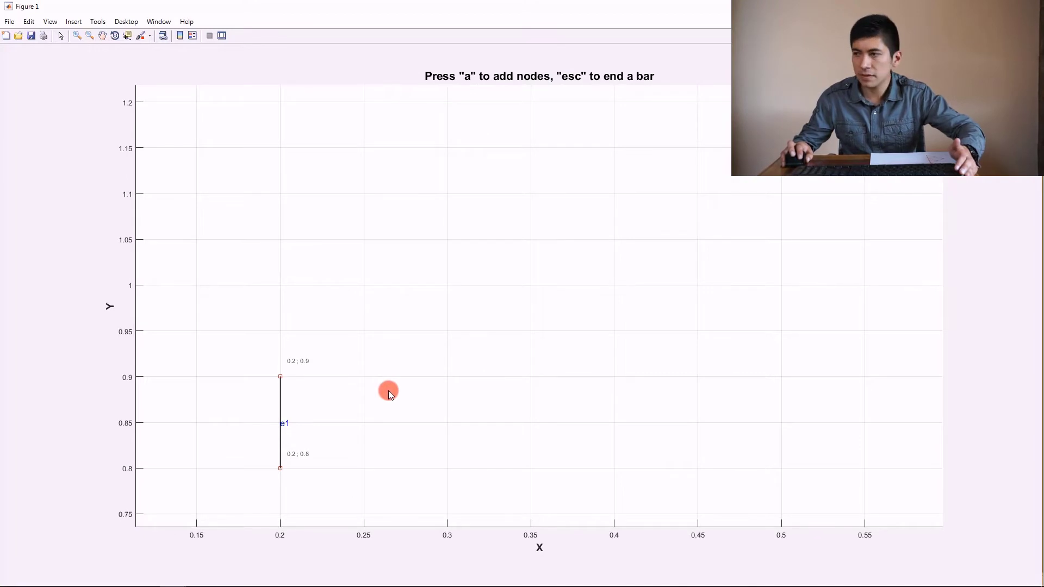
drag(411, 385, 403, 398)
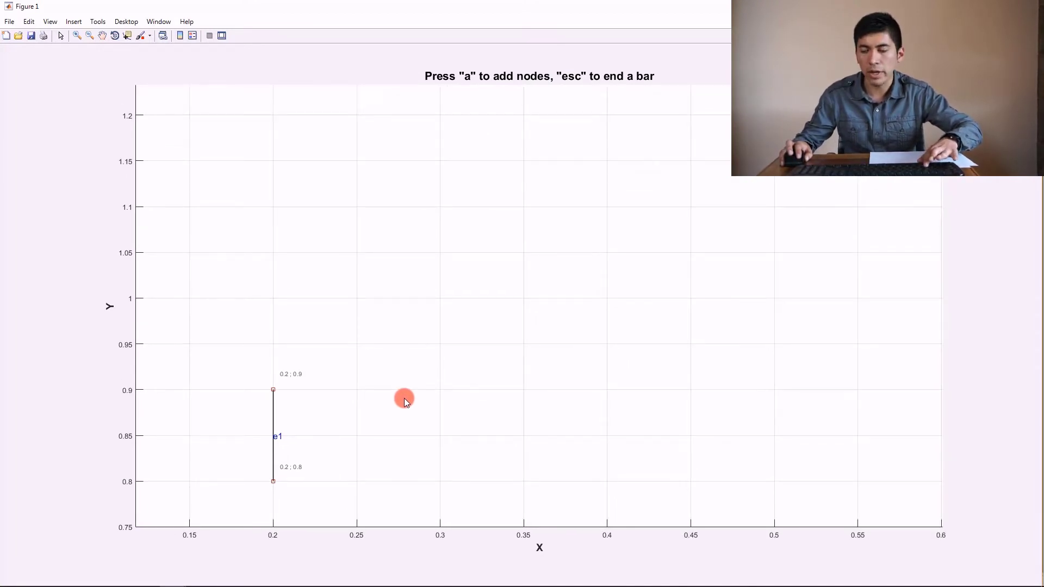
drag(403, 398, 370, 378)
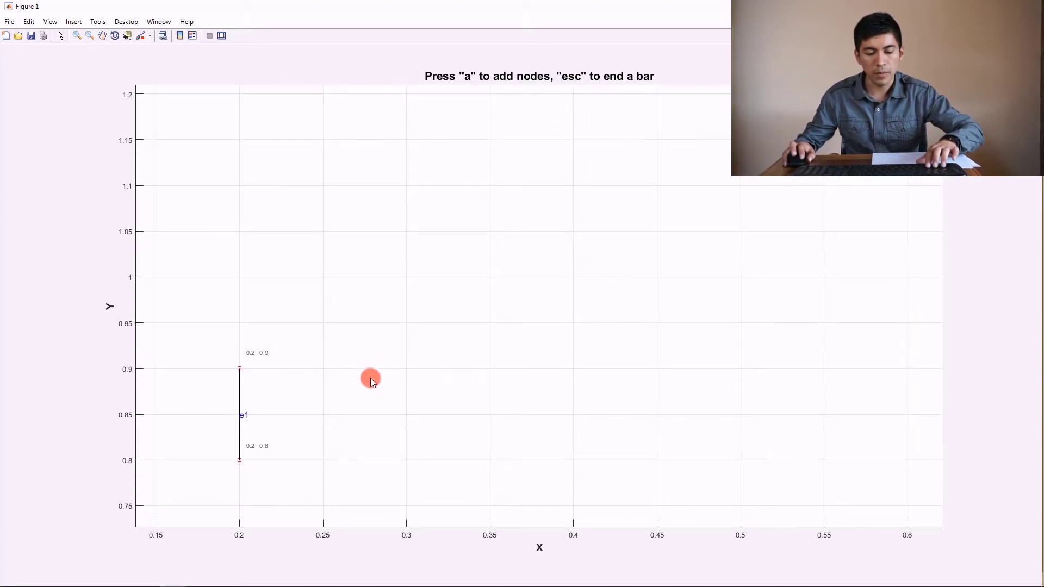
Step: Add a node offset from node (0.2, 0.9) by a Delta X of 0.1 and a Delta Y of 0.2
key(d)
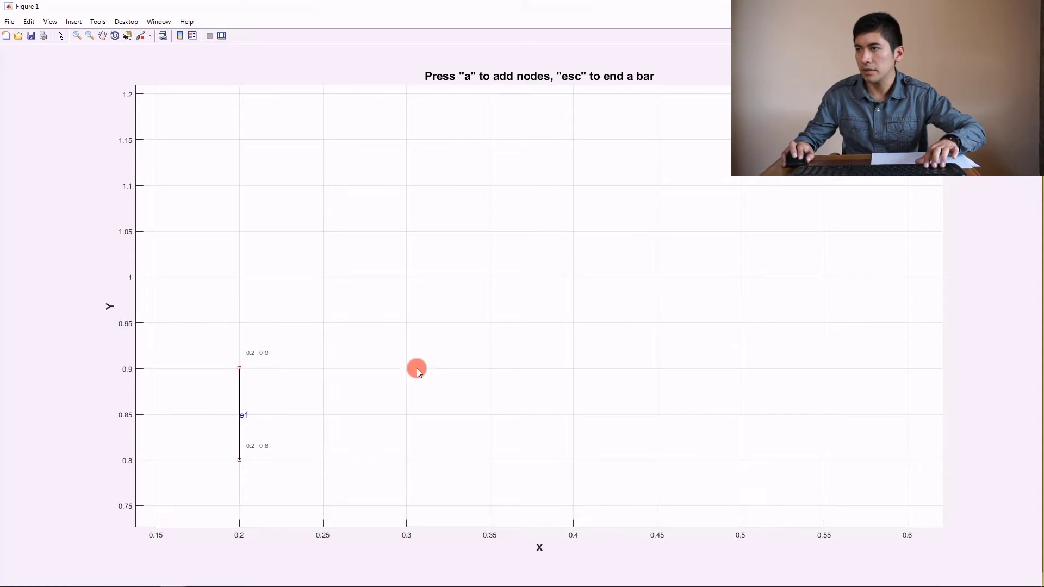
drag(417, 368, 397, 377)
click(397, 378)
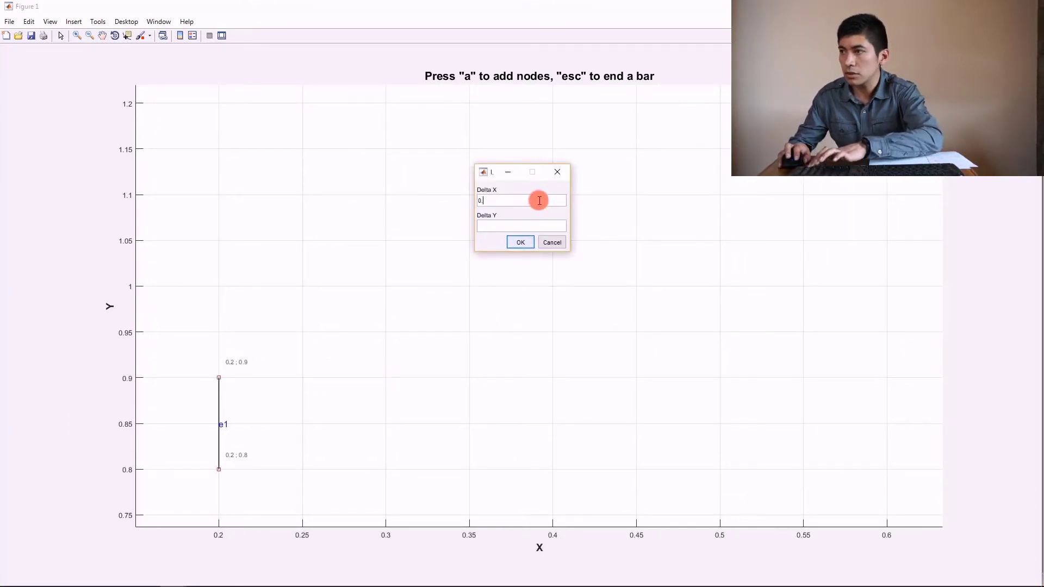
text(0.1)
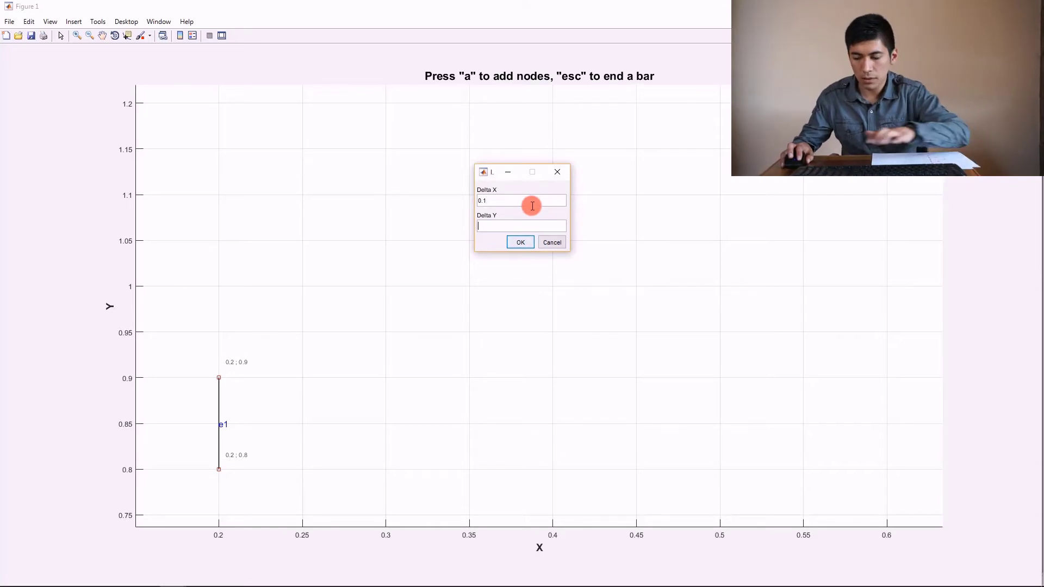
text(.2)
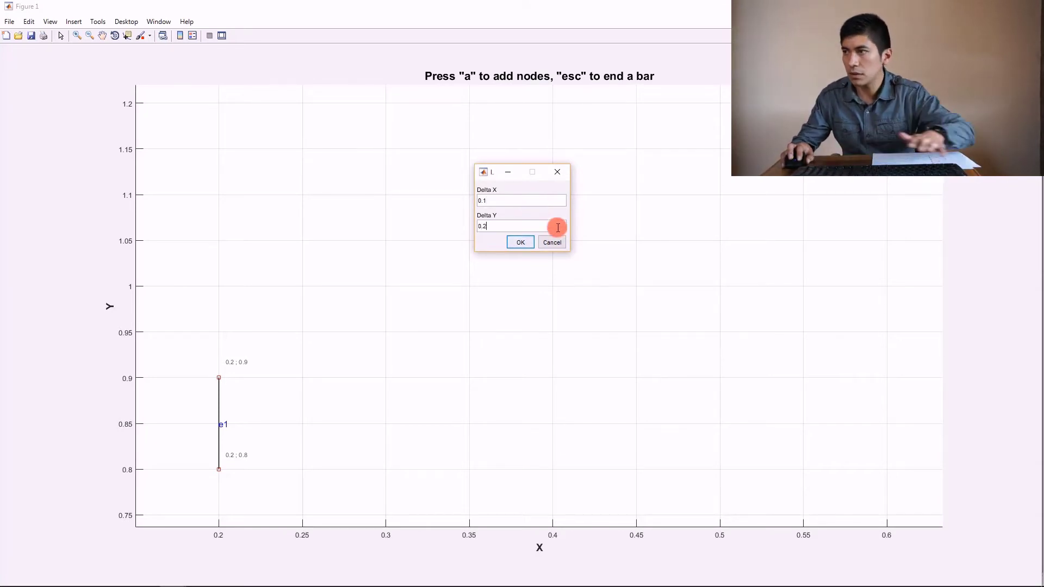
click(521, 242)
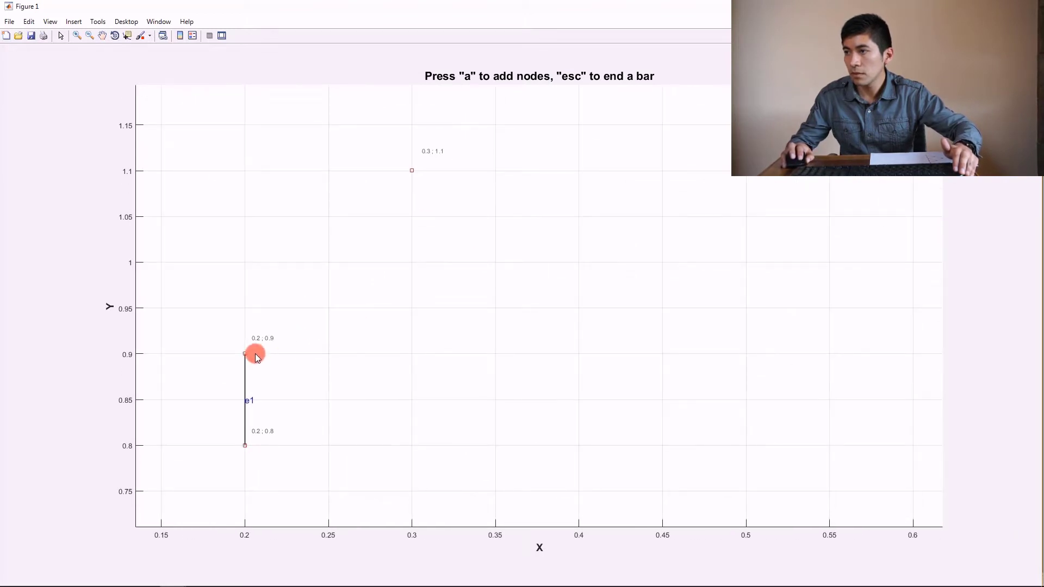
Step: Draw bars from node (0.3, 1.1) to (0.2, 0.9), on to (0.35, 0.9), and back to (0.3, 1.1) to close a triangle
click(253, 355)
click(506, 363)
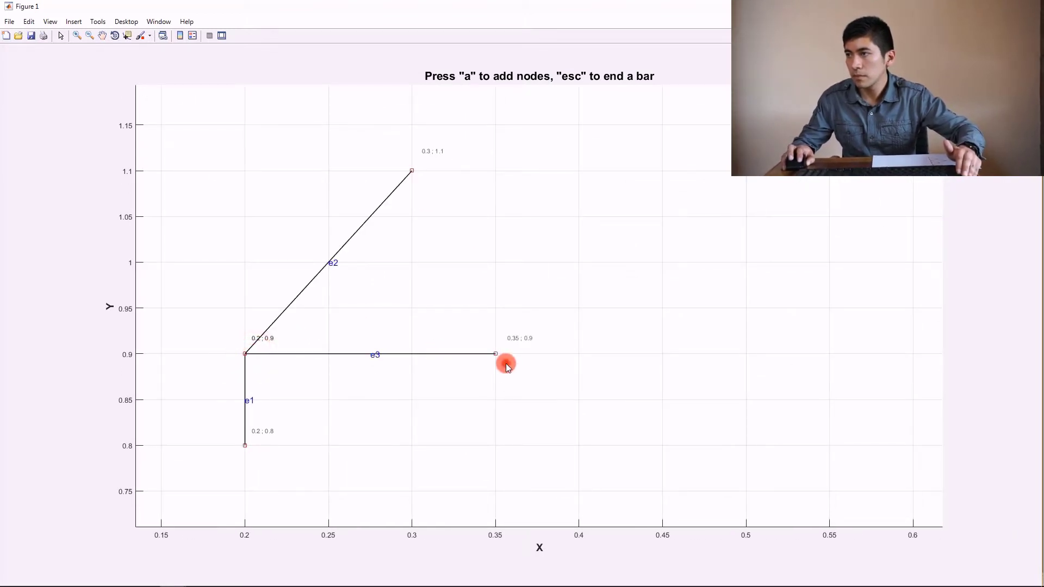
click(423, 184)
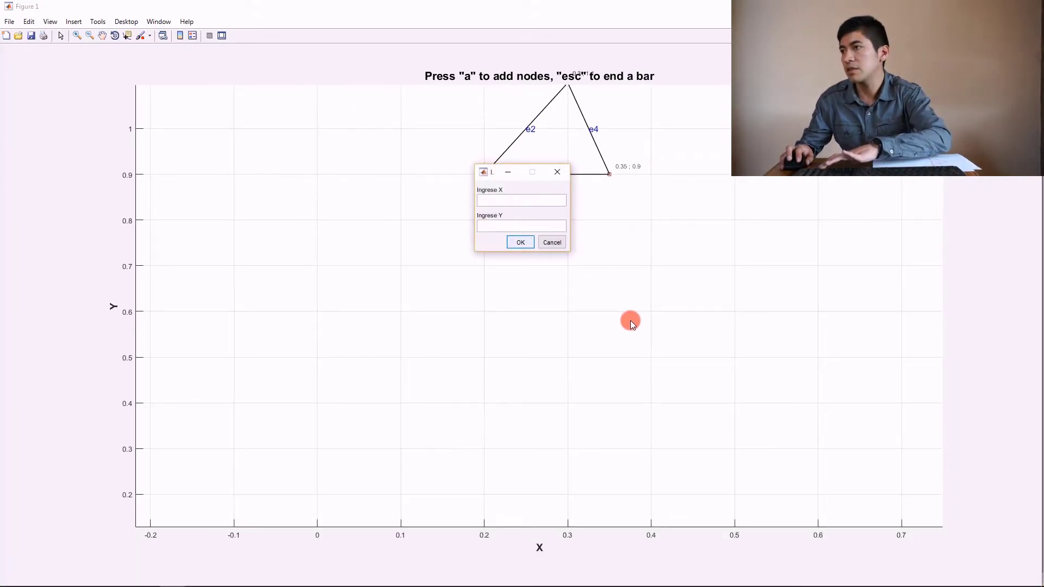
Step: Place a node at X 2, Y 3 by coordinates and draw connected bars from it through (2, 1), (1.5, 1) and (1.5, 3)
text(2)
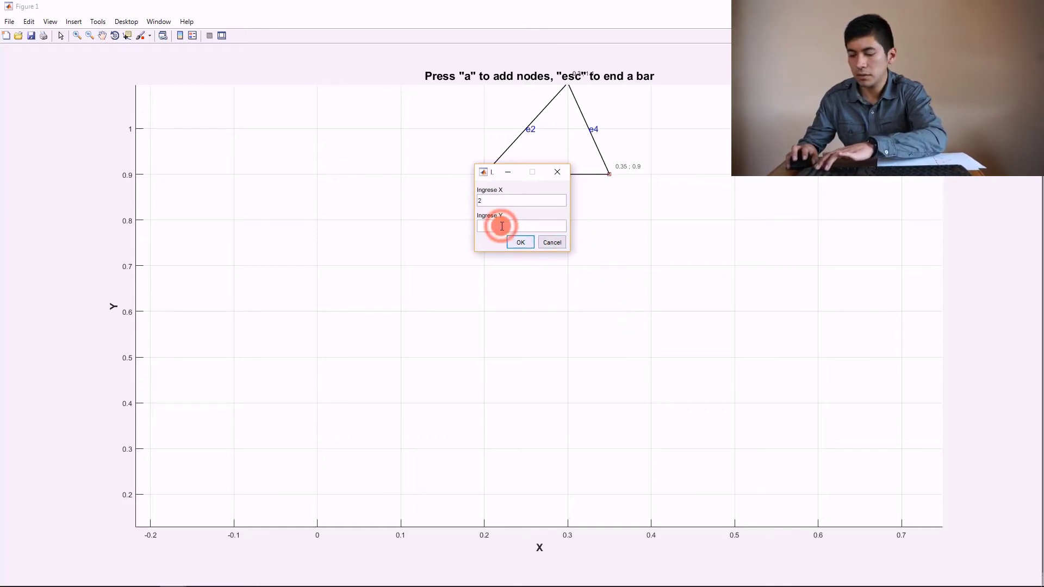
text(3)
click(521, 243)
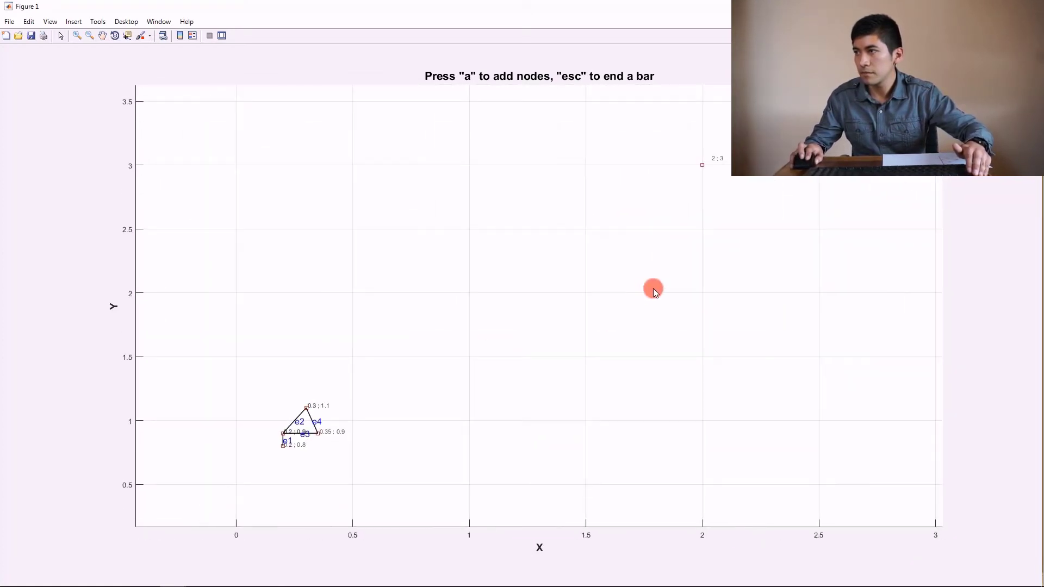
click(706, 415)
click(599, 413)
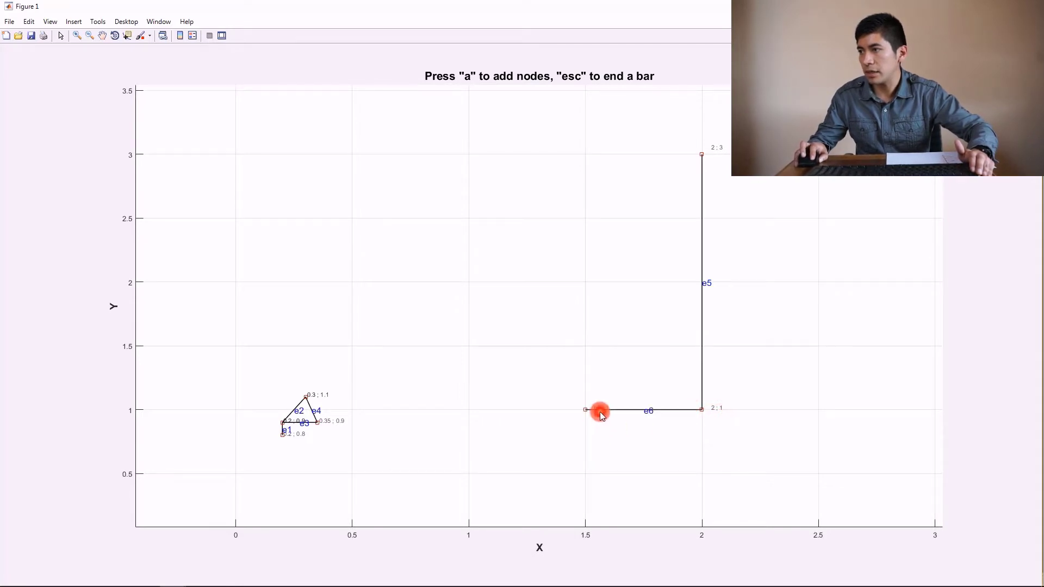
click(599, 167)
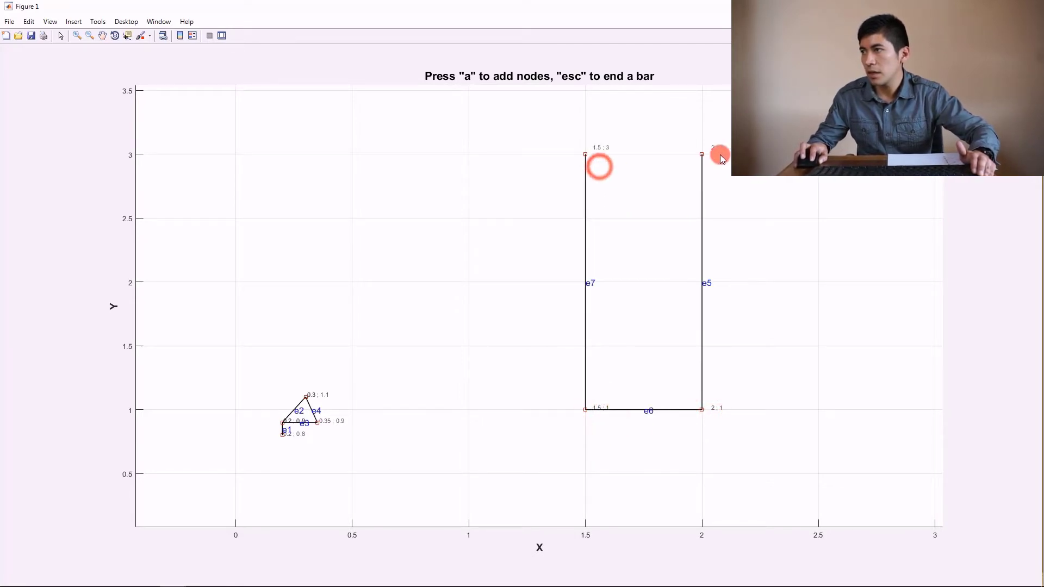
Step: Close the rectangle at node (2, 3), add a diagonal bar from it to (1.5, 1), and end the drawing
click(688, 164)
click(594, 403)
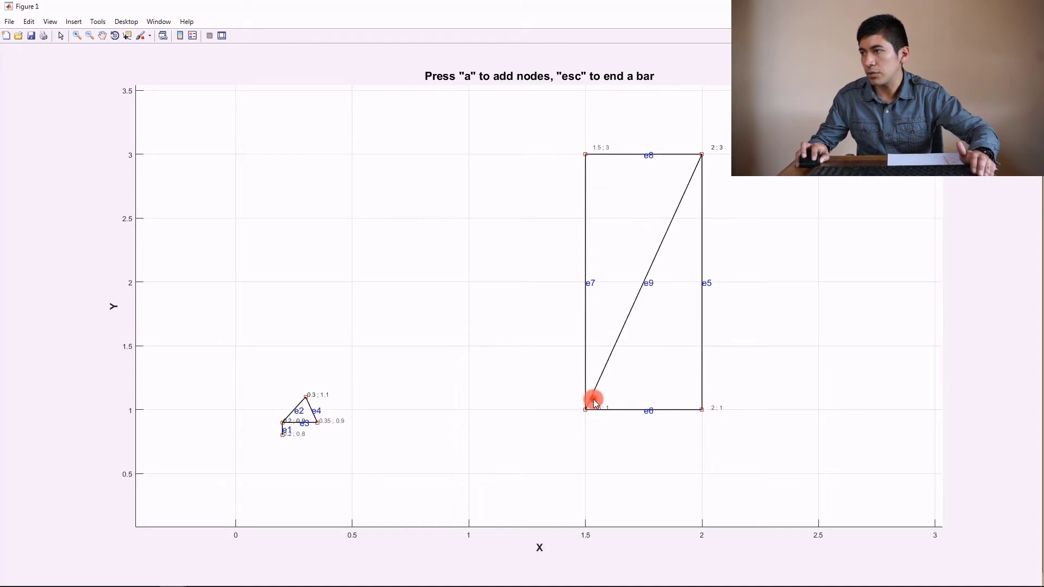
key(Escape)
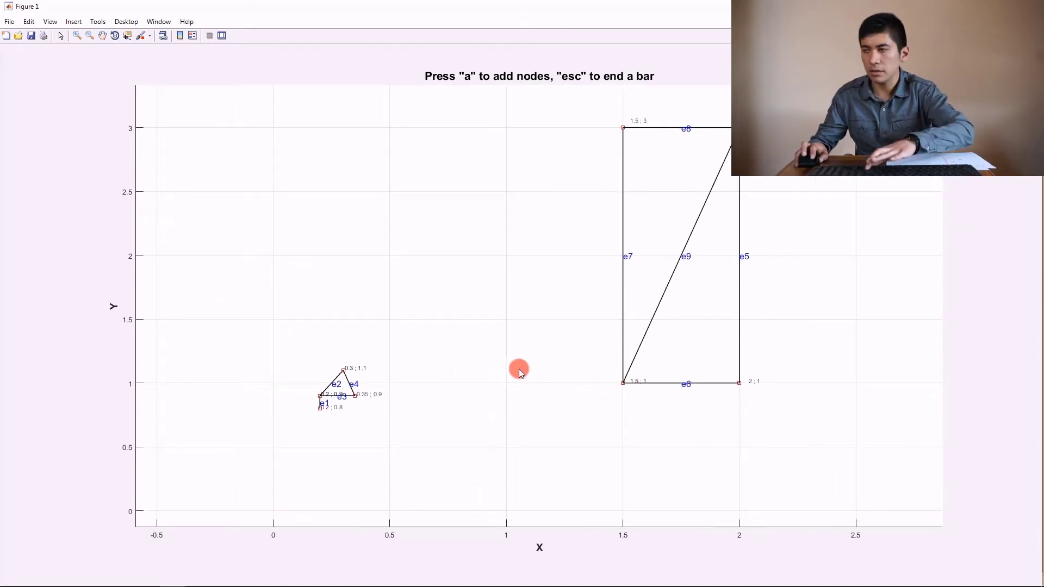
key(Escape)
click(514, 218)
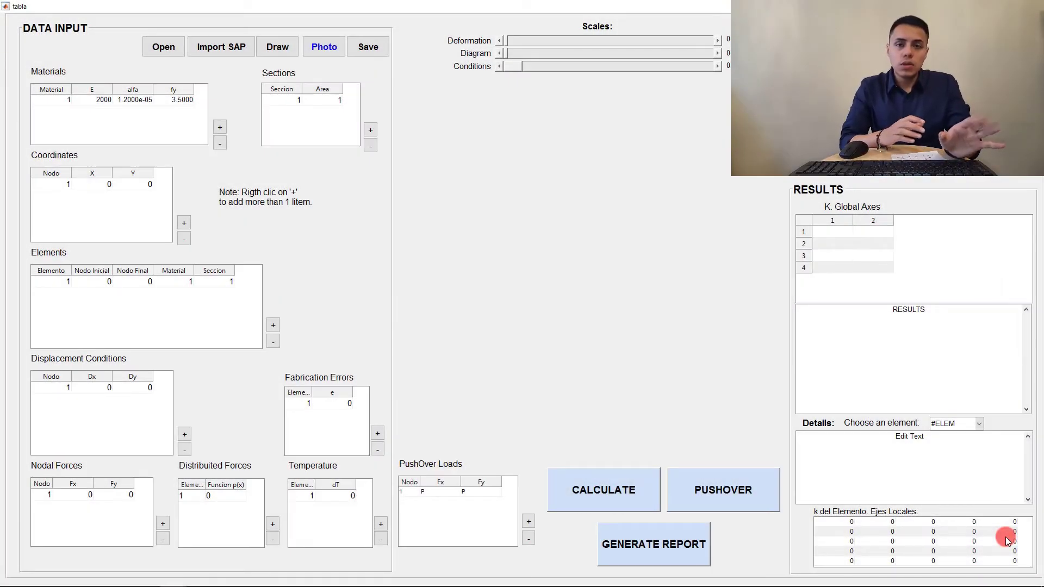
Step: Switch to SAP2000 and create a sloped truss from the 2D Trusses template with its default dimensions
mouse_move(846, 584)
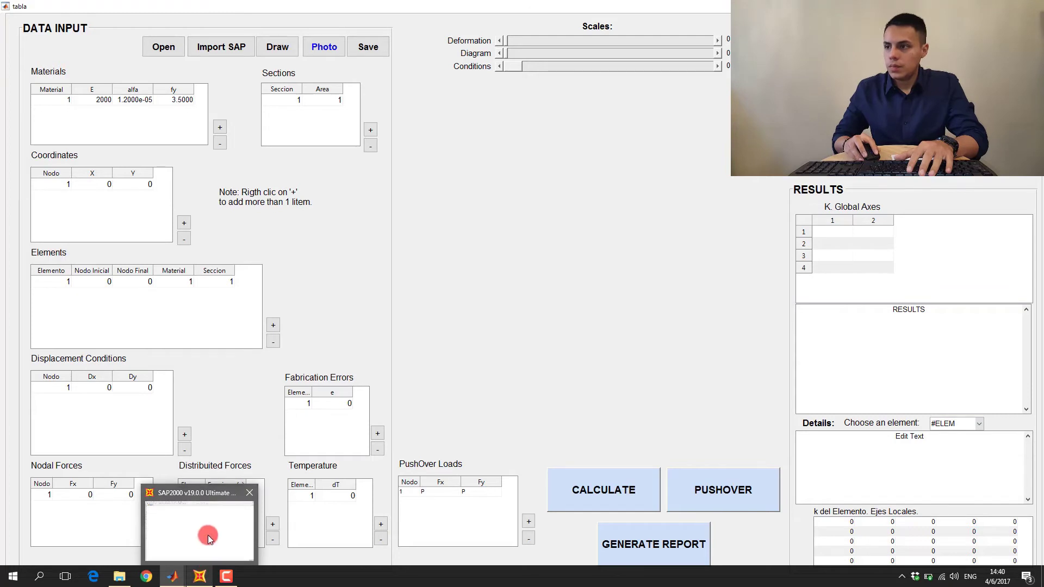
click(207, 533)
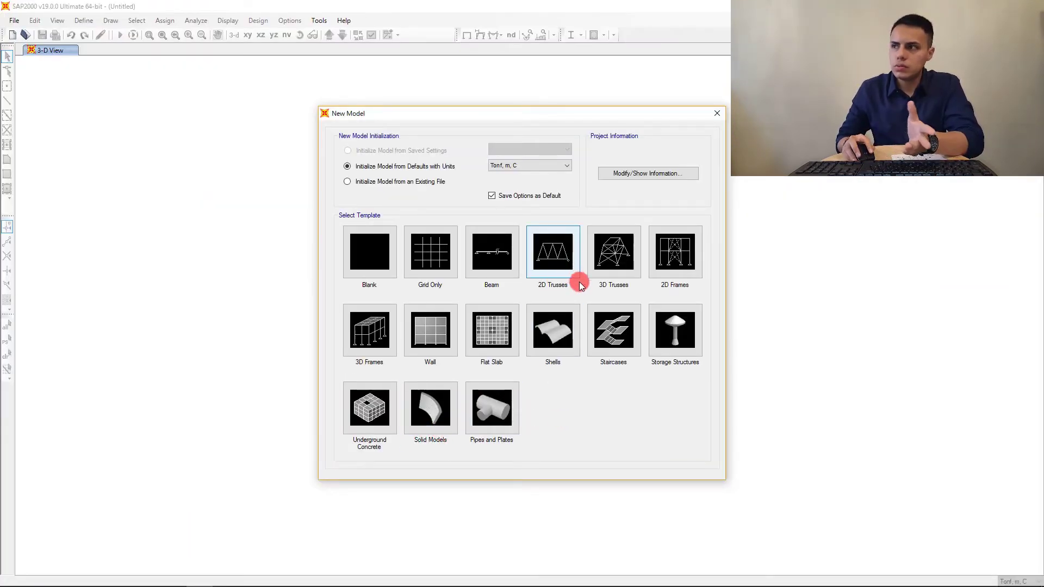
click(561, 249)
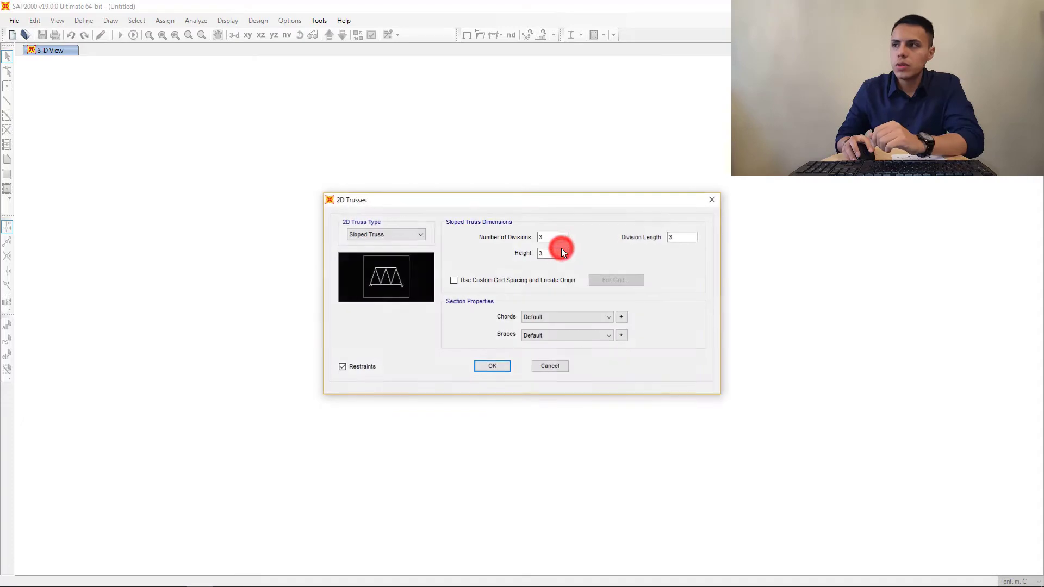
click(492, 366)
Step: Save the SAP2000 truss model under the file name model
click(6, 23)
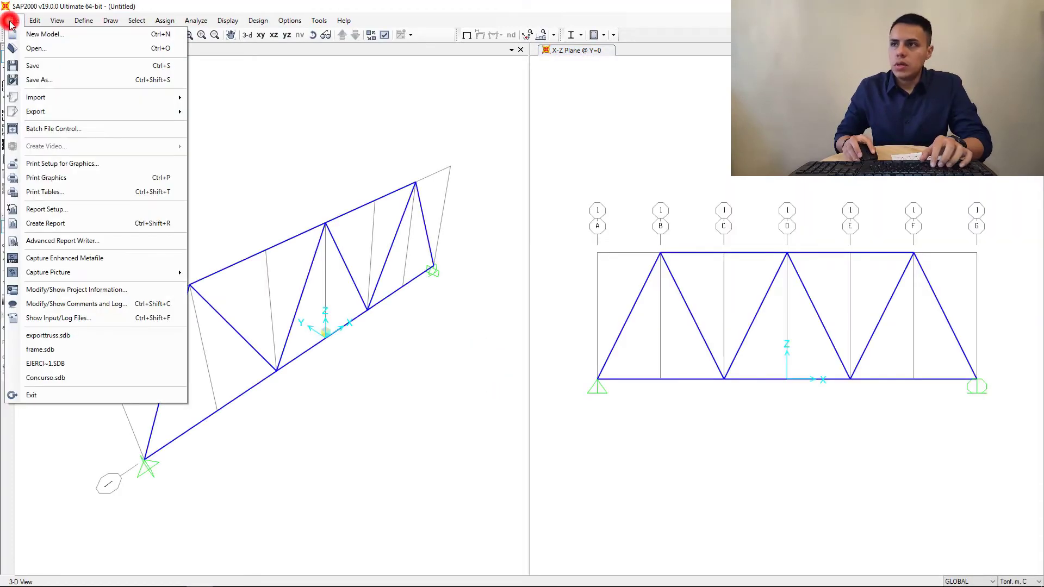
mouse_move(54, 104)
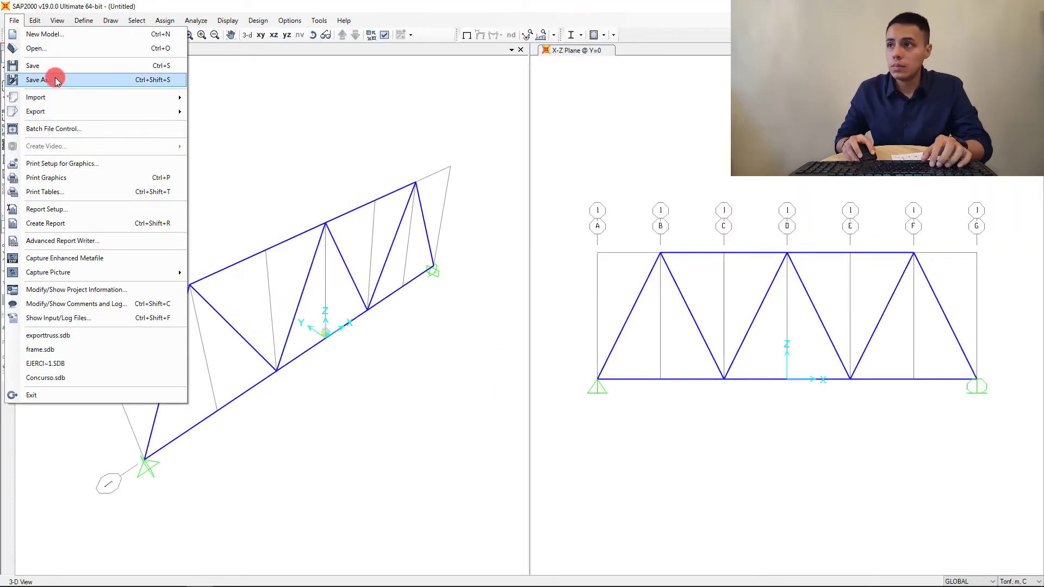
click(51, 79)
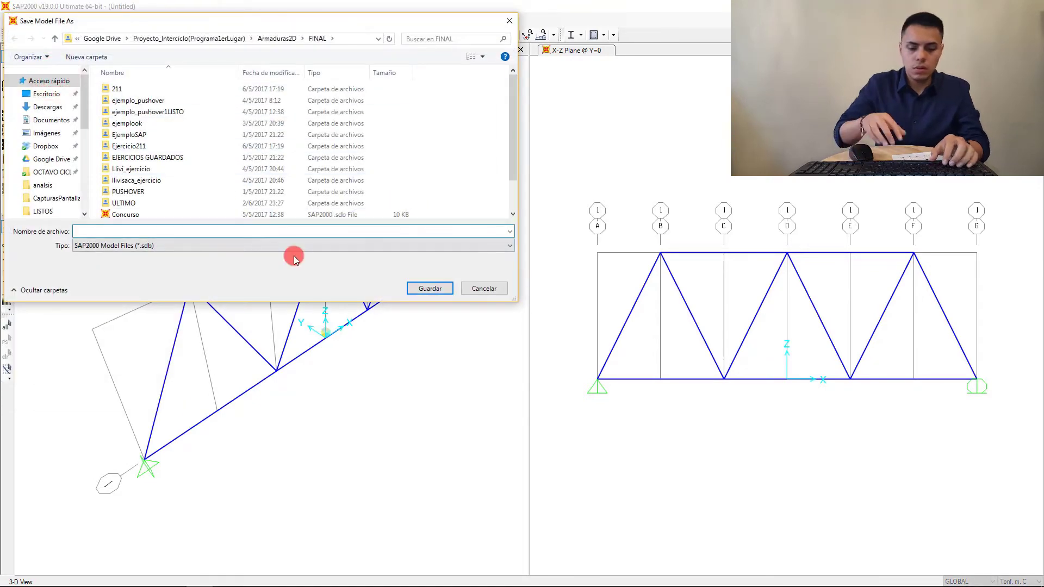
text(model)
key(Return)
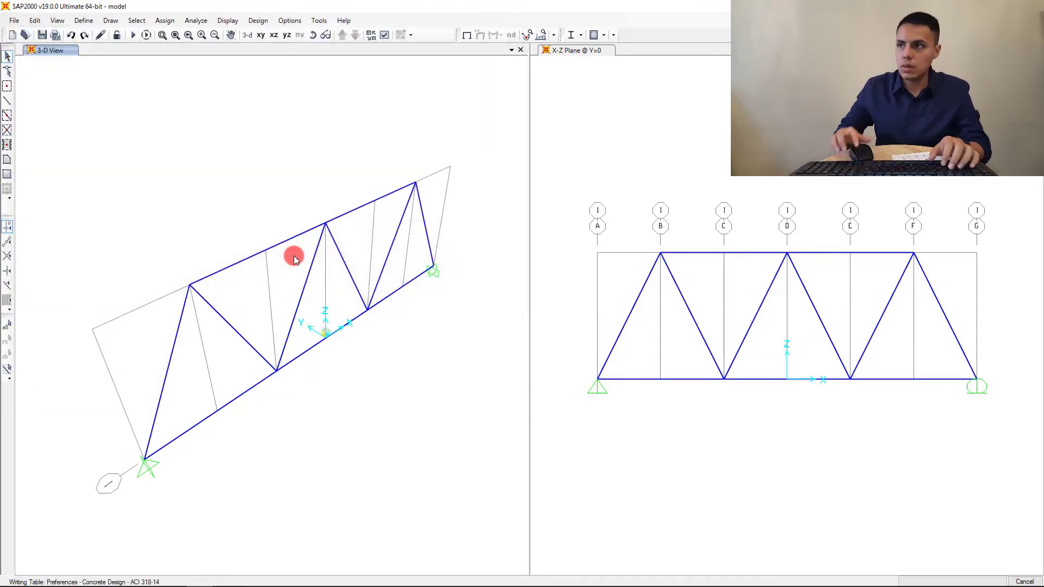
Step: Export the model's connectivity data tables to an Excel spreadsheet named geometry
click(19, 24)
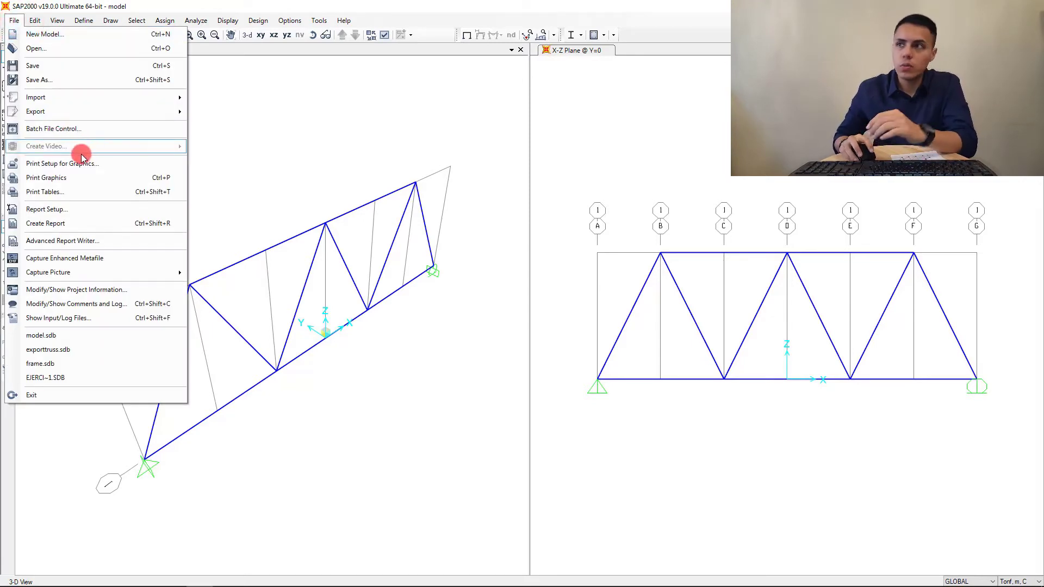
mouse_move(100, 113)
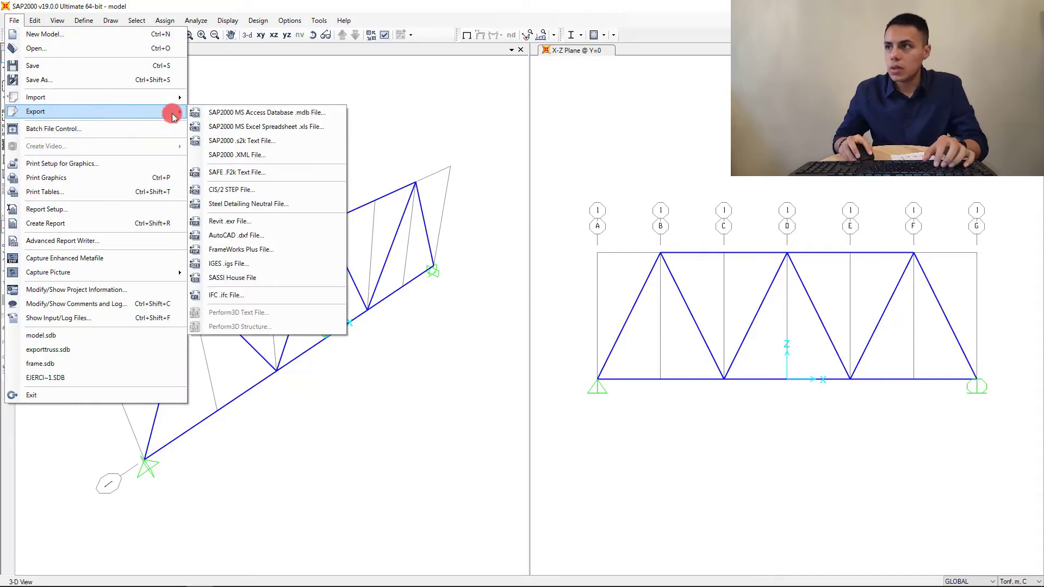
click(242, 126)
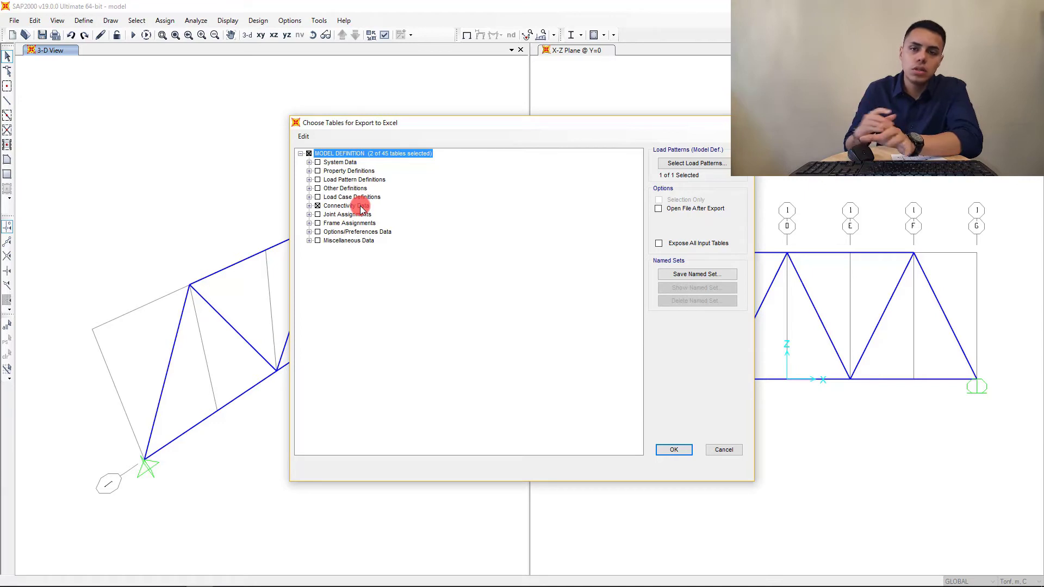
click(673, 449)
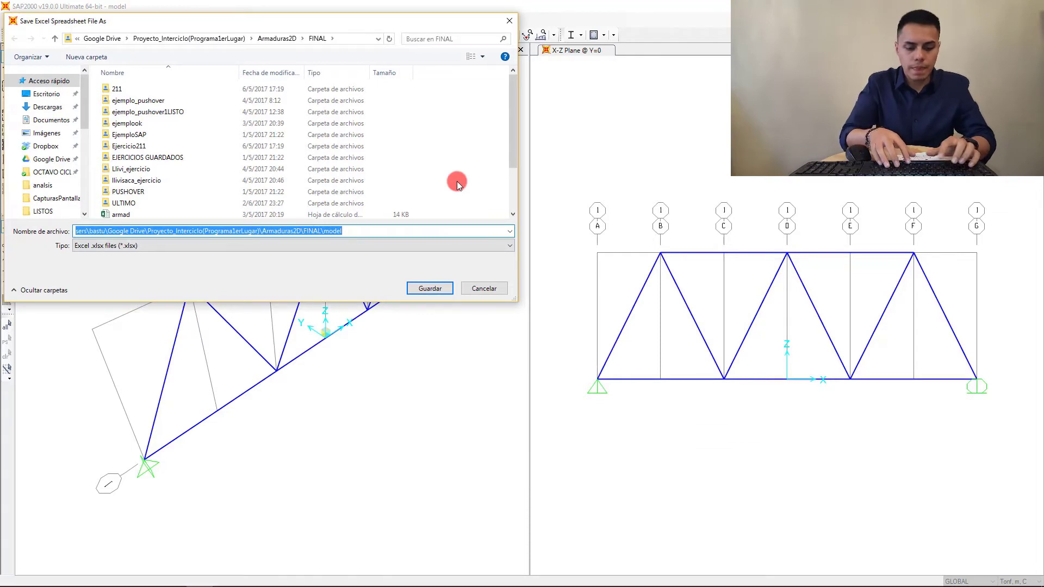
text(geometry)
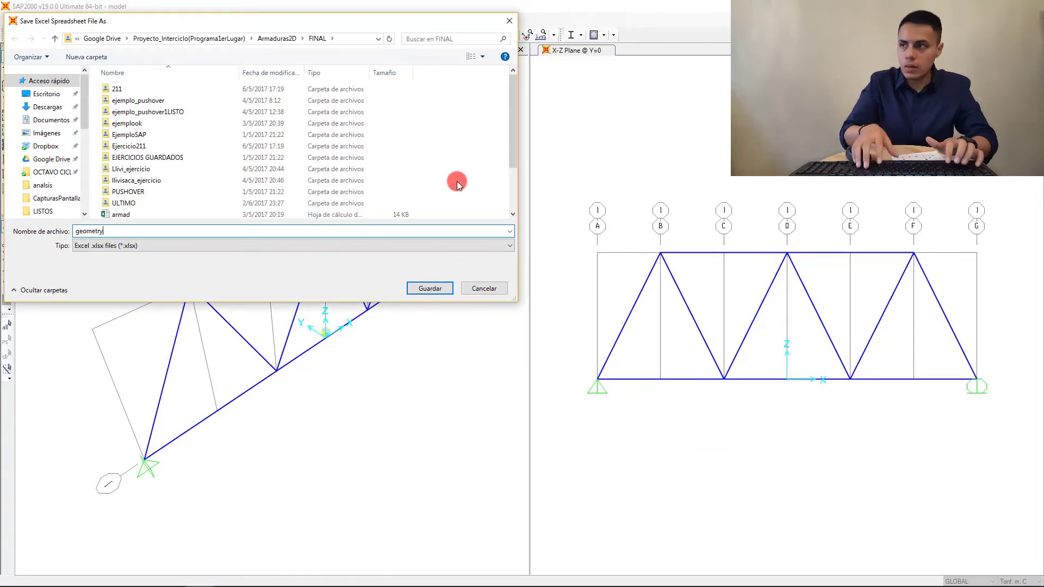
key(Return)
Step: Switch back to the MATLAB truss program and import the SAP geometry spreadsheet into it
mouse_move(166, 584)
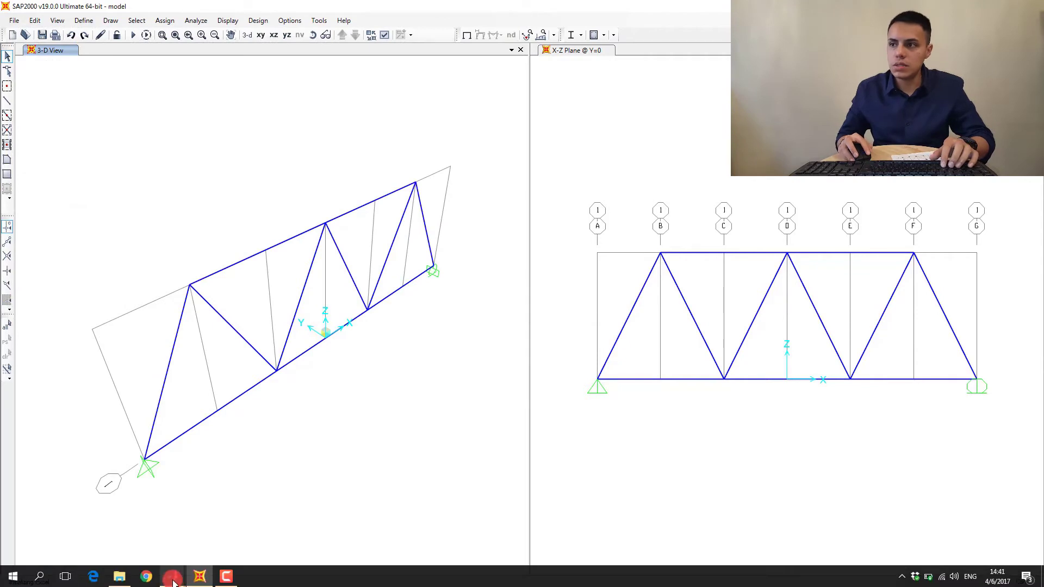
click(171, 577)
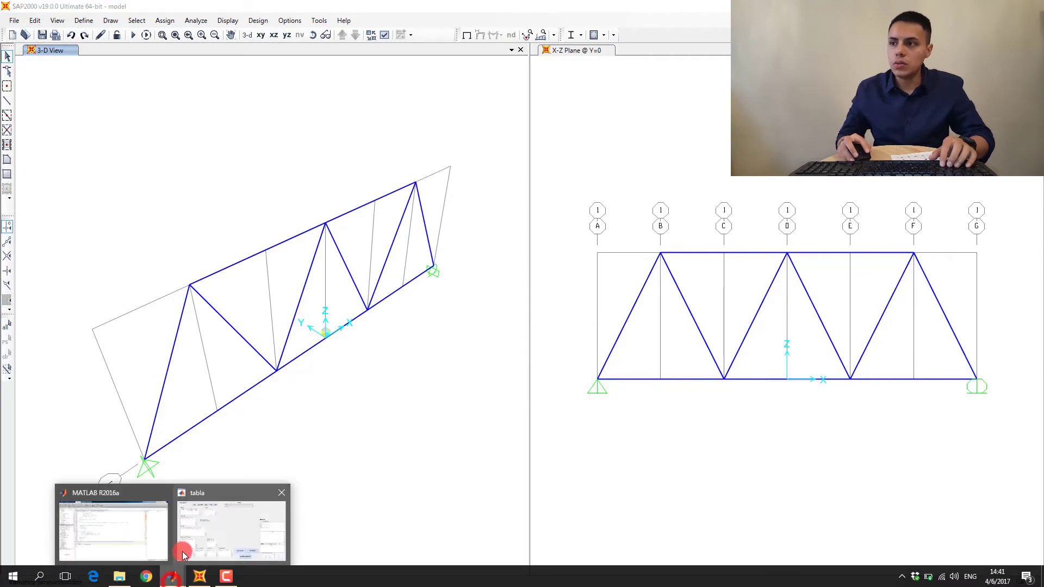
click(188, 541)
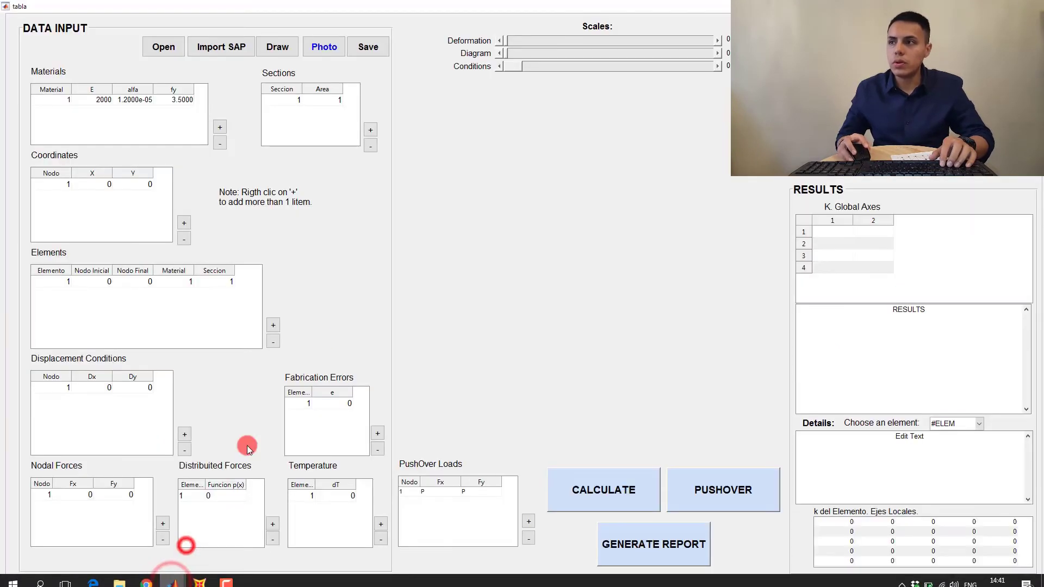
click(214, 47)
click(159, 238)
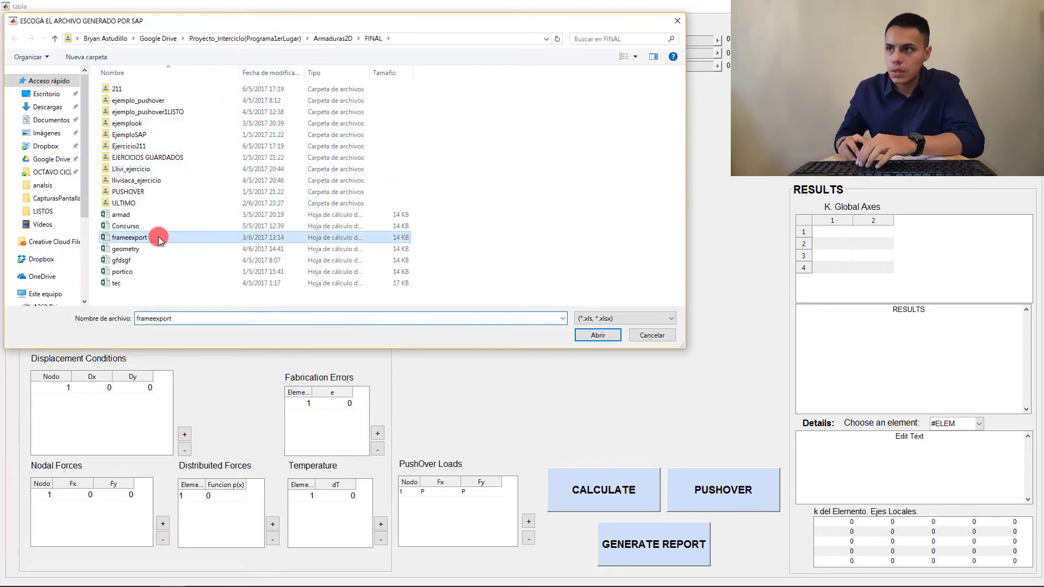
key(Down)
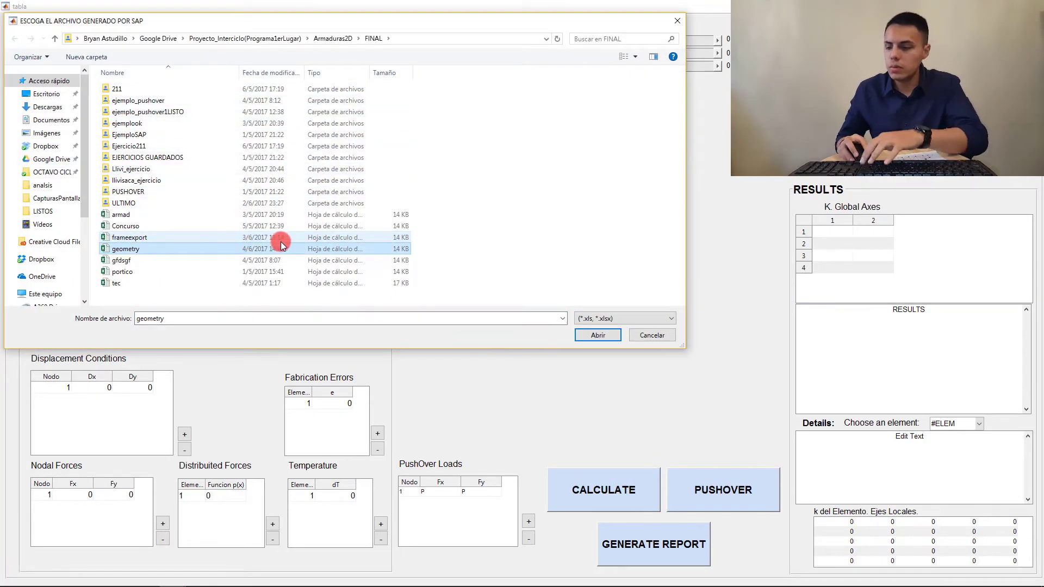
key(Return)
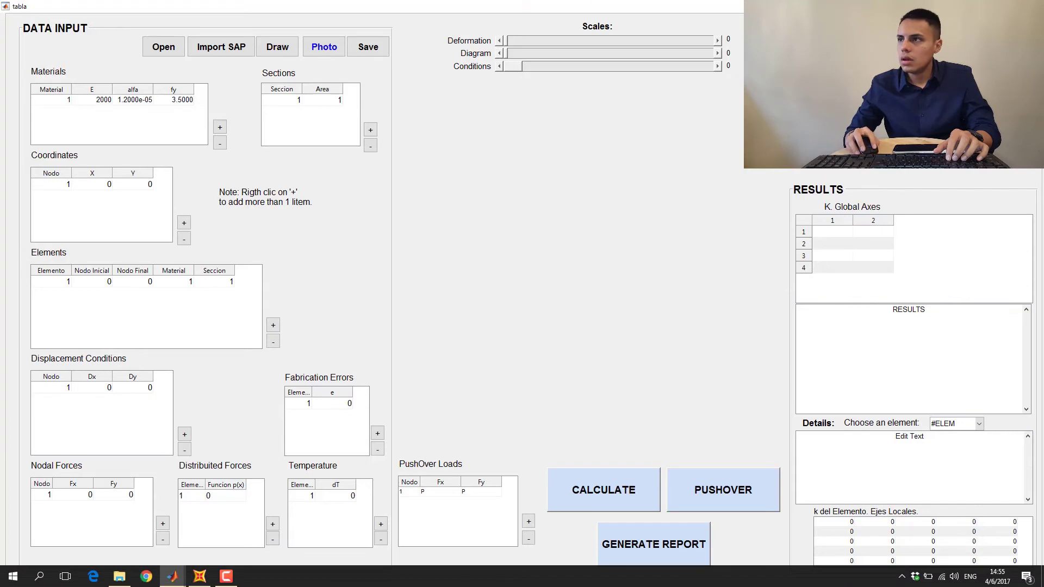
Step: Start truss input from a photo, enable the camera, and capture the hand-drawn truss on the paper
click(333, 48)
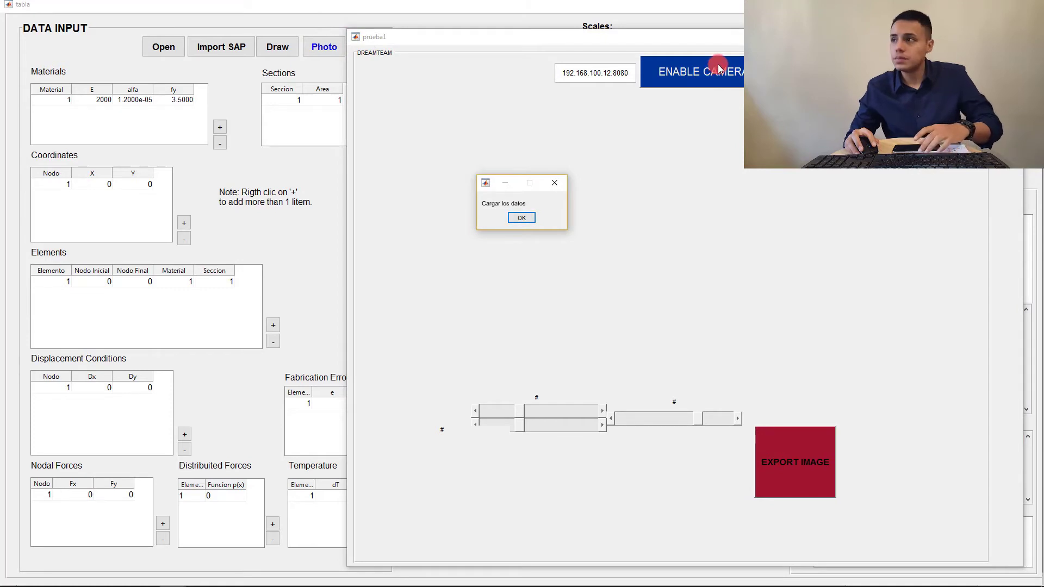
click(718, 68)
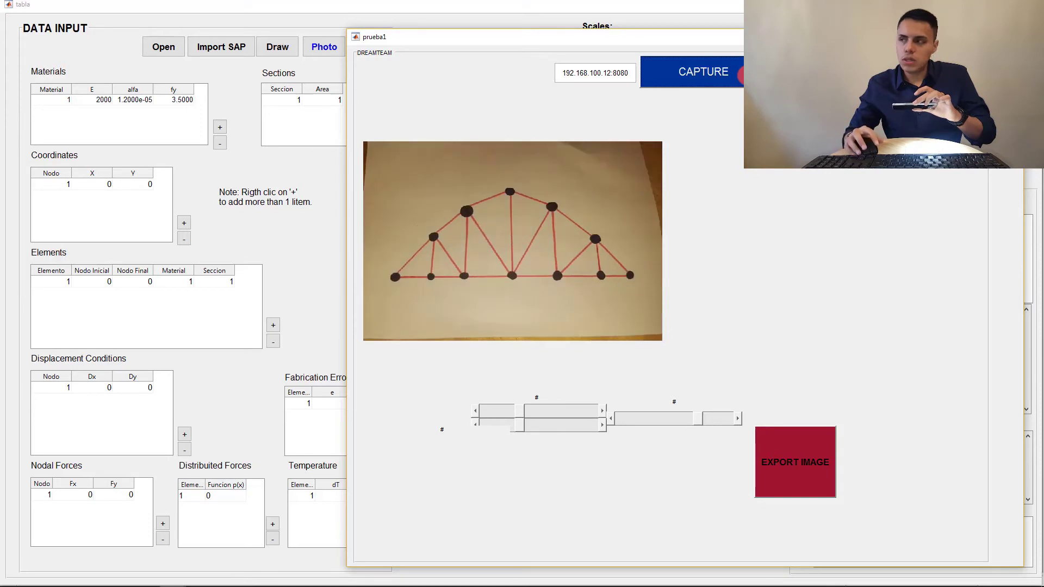
click(741, 73)
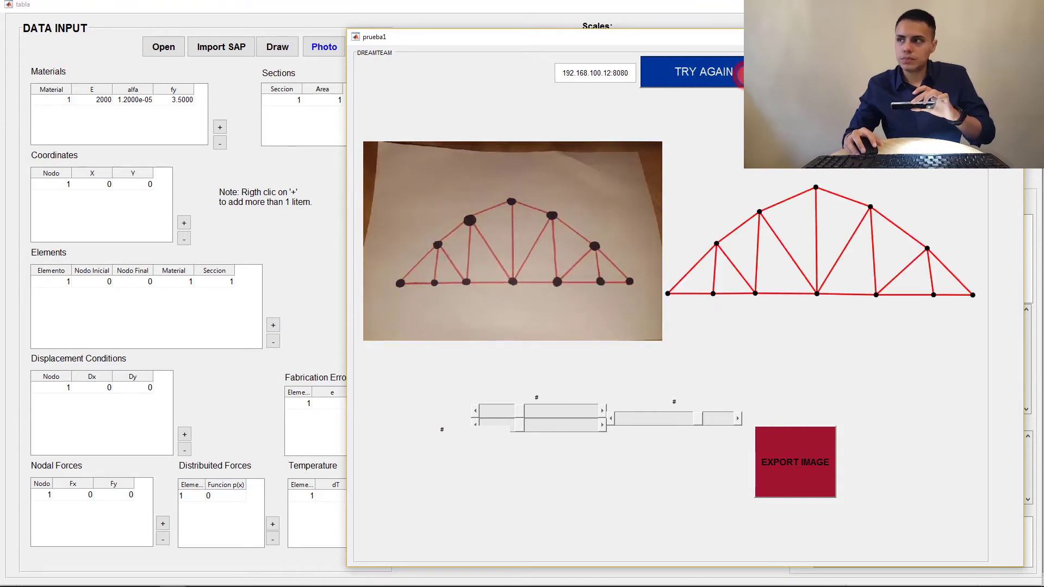
Step: Export the photographed truss, scaling it with a reference line from the second upper node to the central bottom node at 100
click(685, 232)
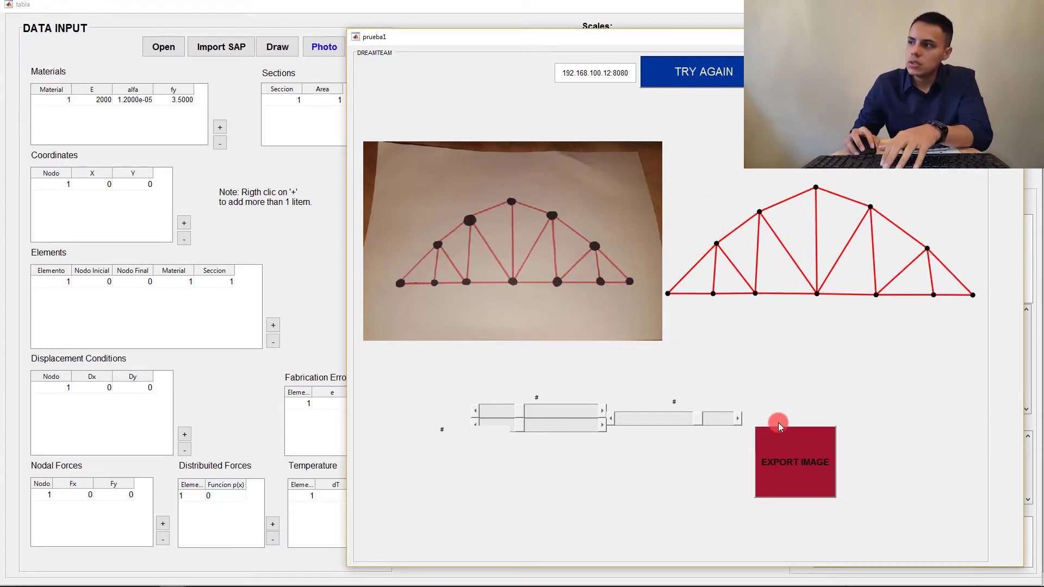
click(786, 450)
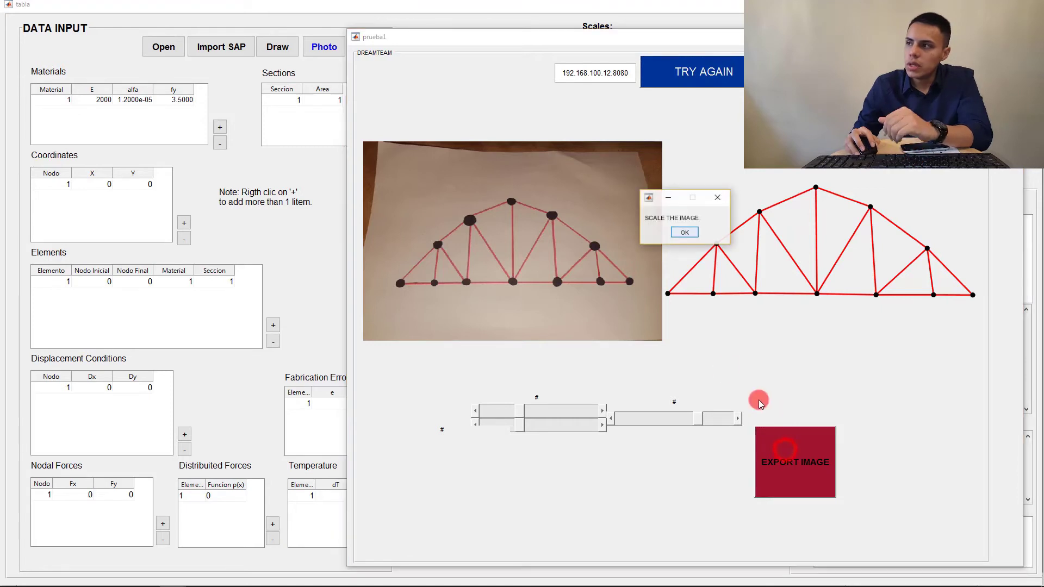
click(690, 233)
click(751, 213)
click(809, 287)
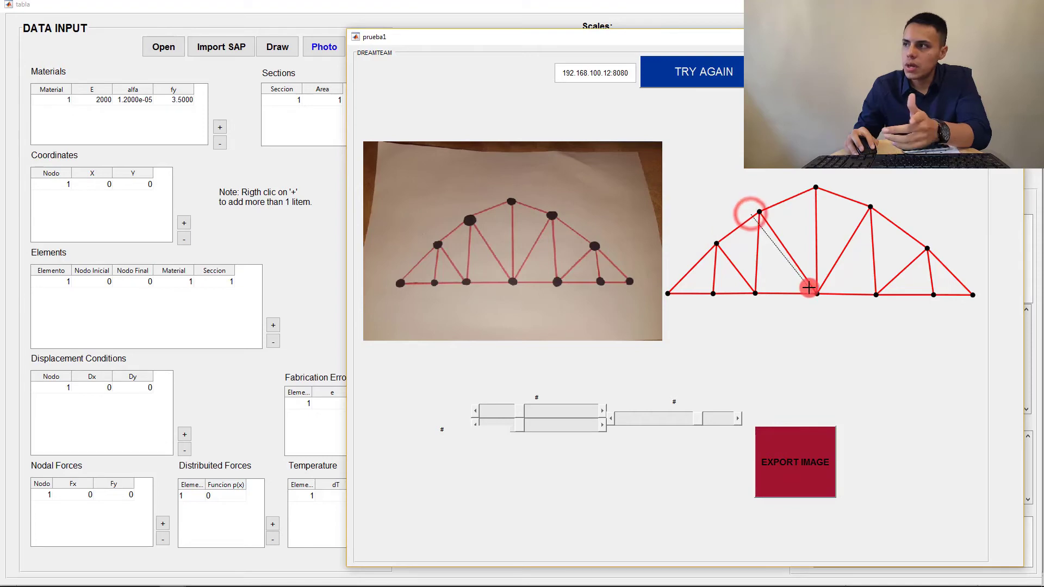
text(10)
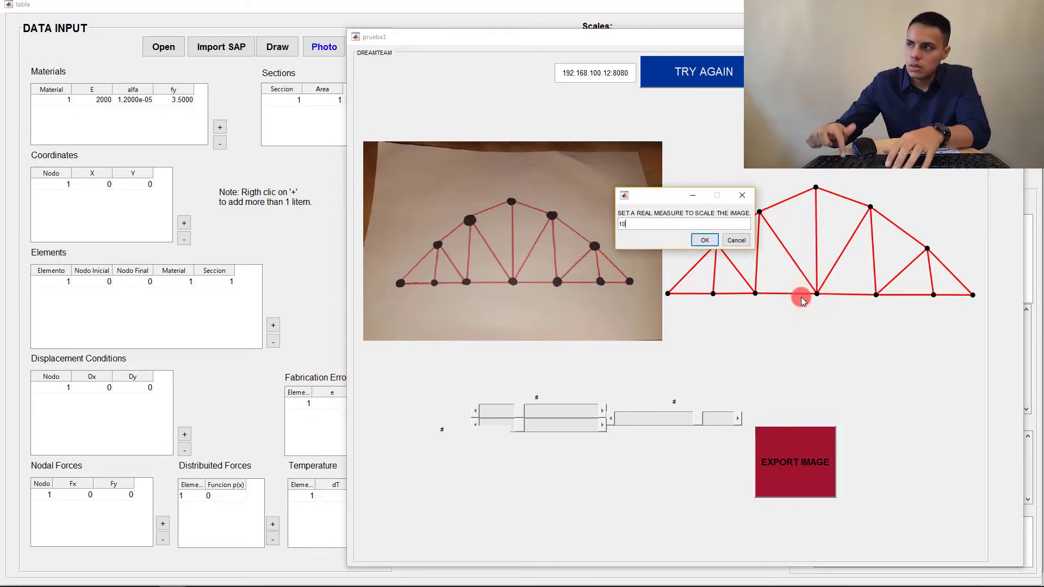
text(0)
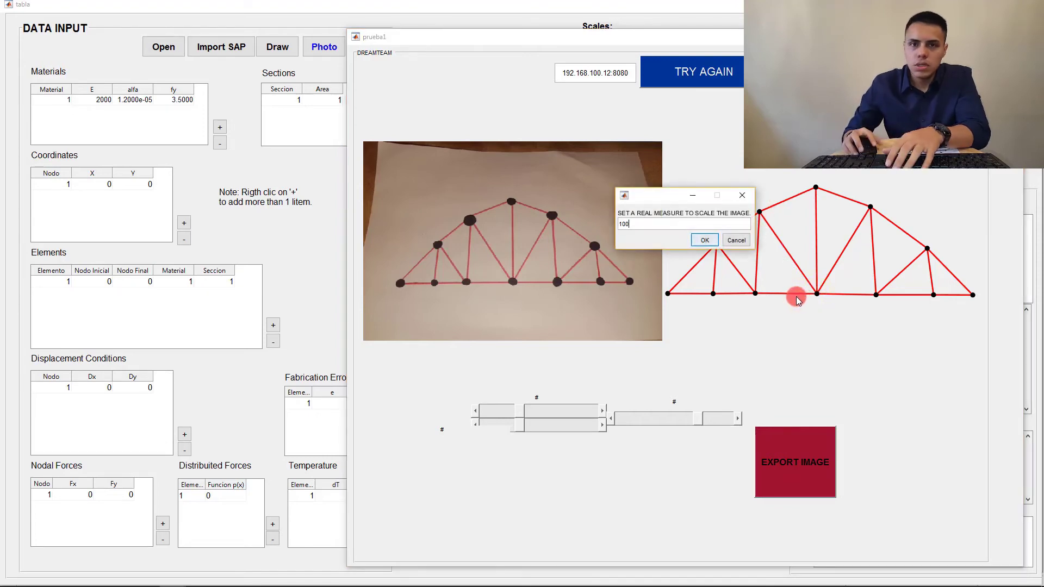
click(707, 239)
click(539, 214)
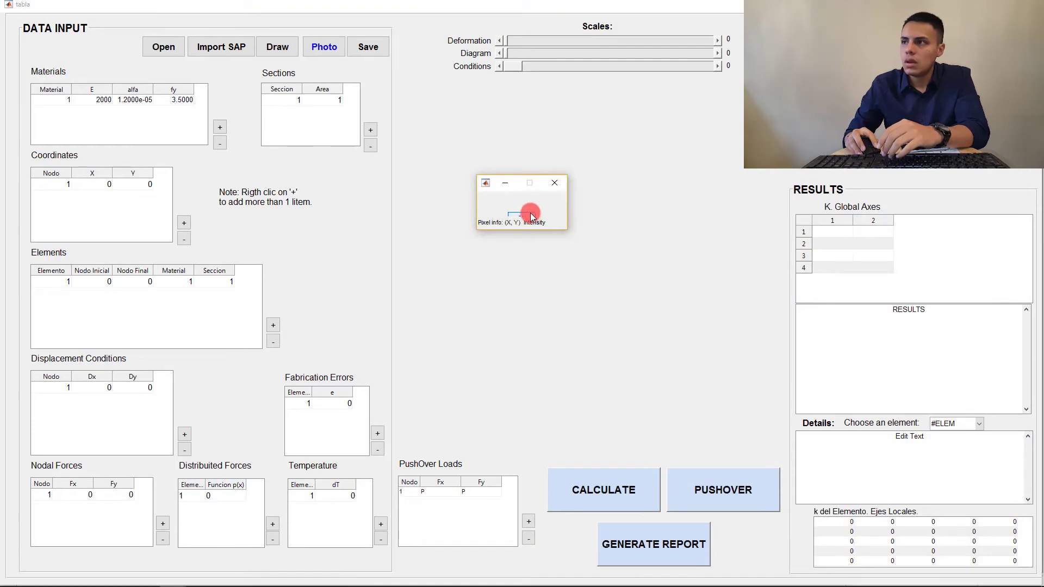
click(525, 214)
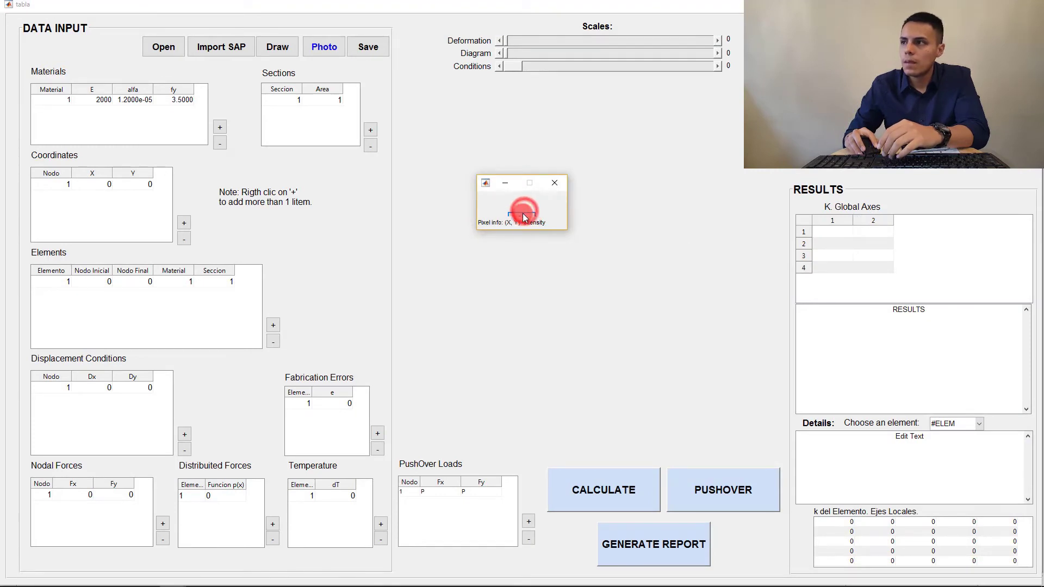
click(520, 218)
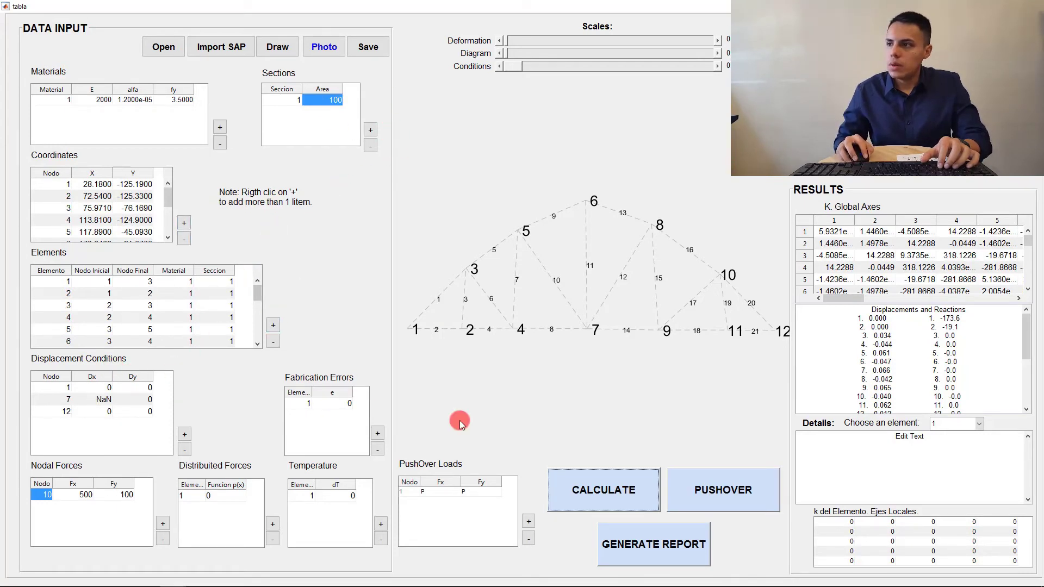
Step: Calculate the photographed truss and display its support and load symbols, then its deformed shape at an enlarged scale
click(571, 482)
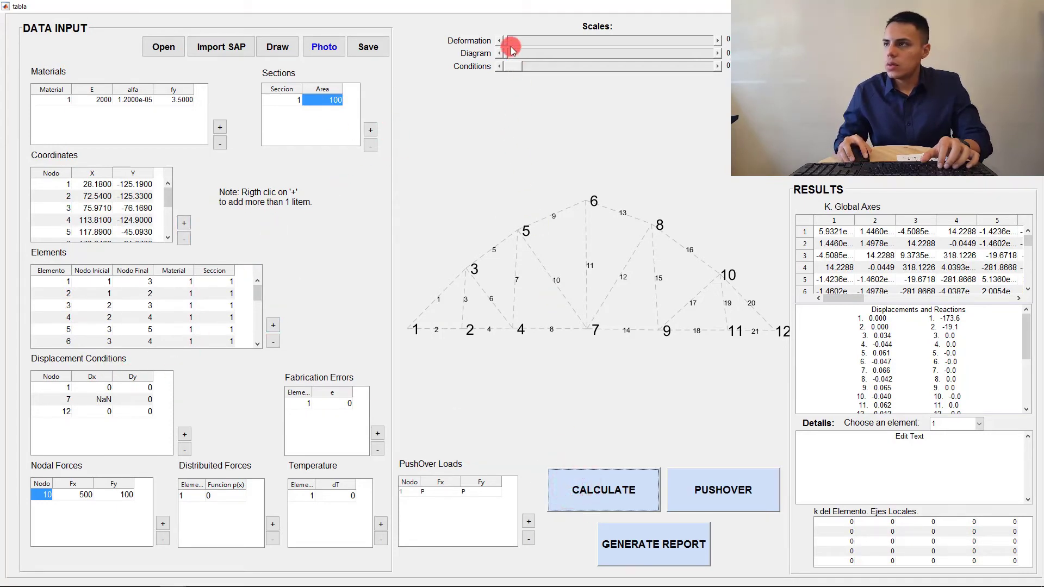
click(533, 69)
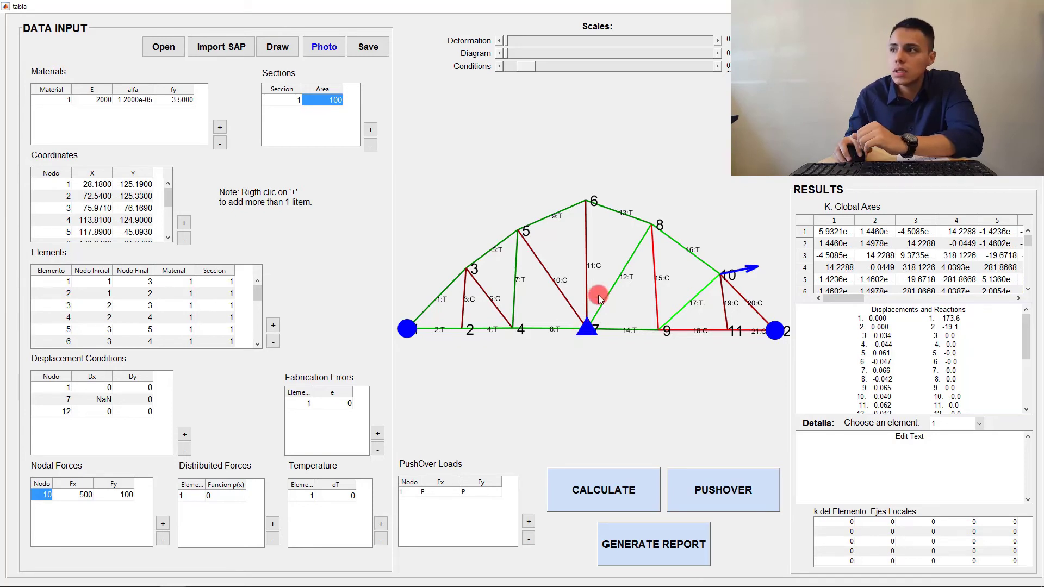
mouse_move(522, 66)
mouse_down()
mouse_move(514, 39)
mouse_move(604, 30)
mouse_move(596, 41)
mouse_up()
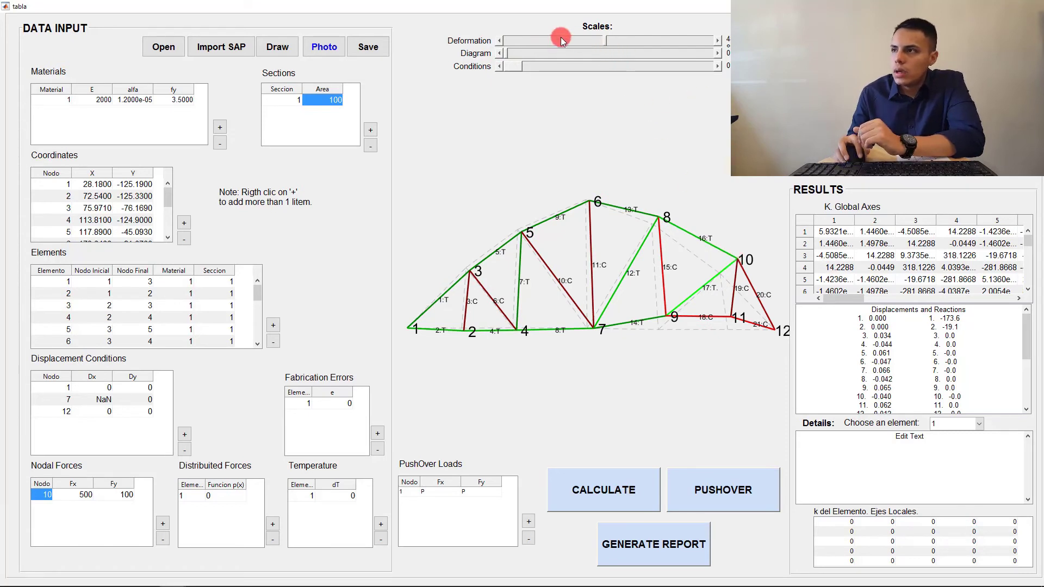
drag(604, 35, 504, 38)
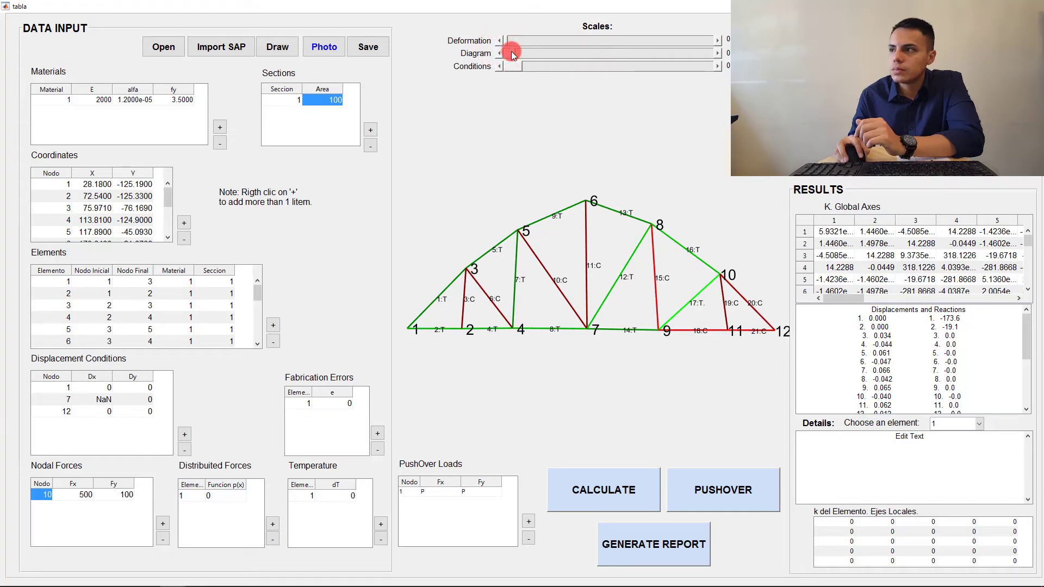
Step: View the members' axial force diagrams and adjust the diagram scale
drag(511, 52, 514, 51)
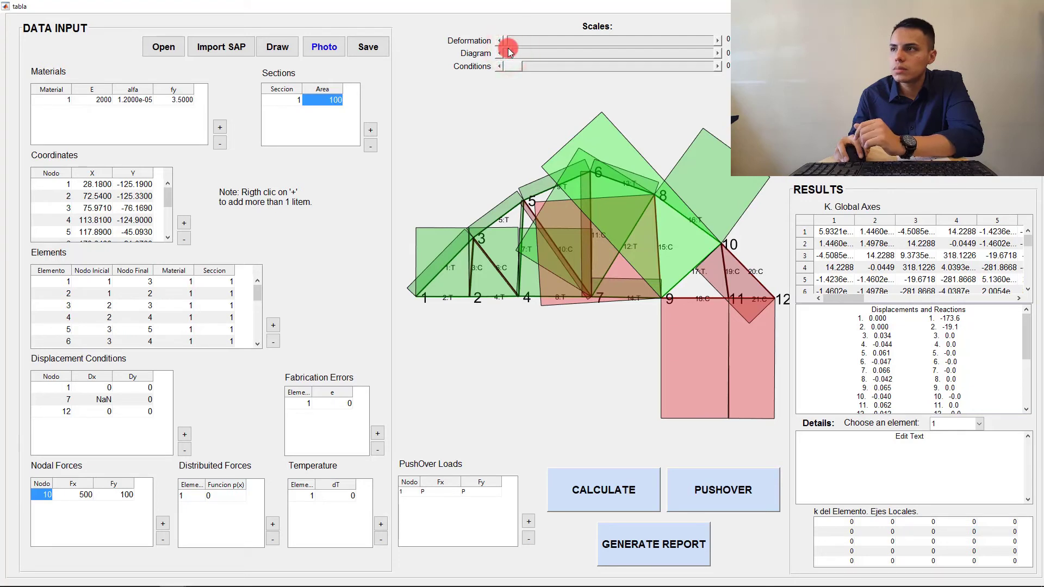
drag(507, 48, 508, 50)
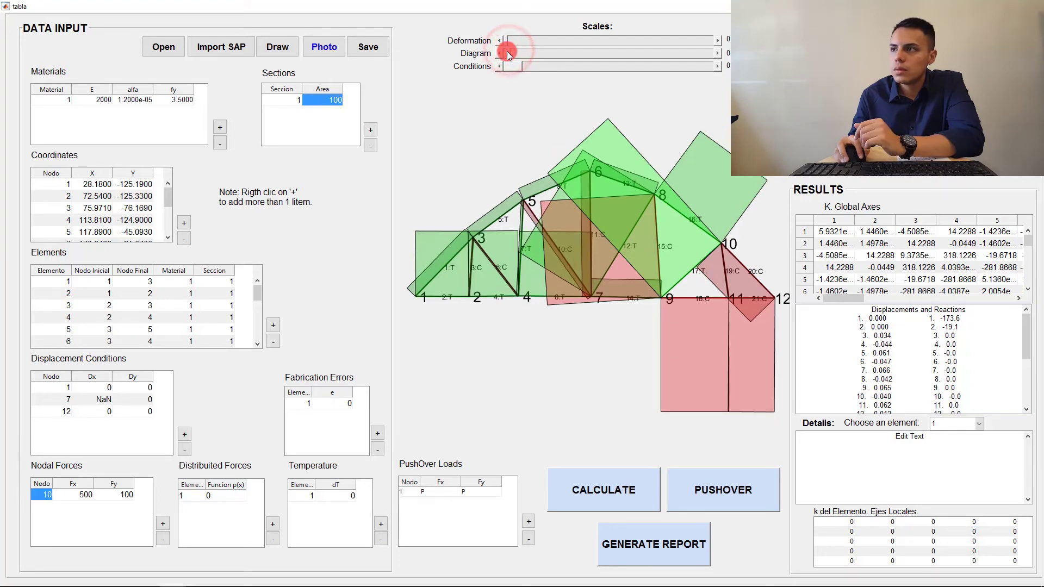
click(507, 51)
click(504, 54)
click(506, 69)
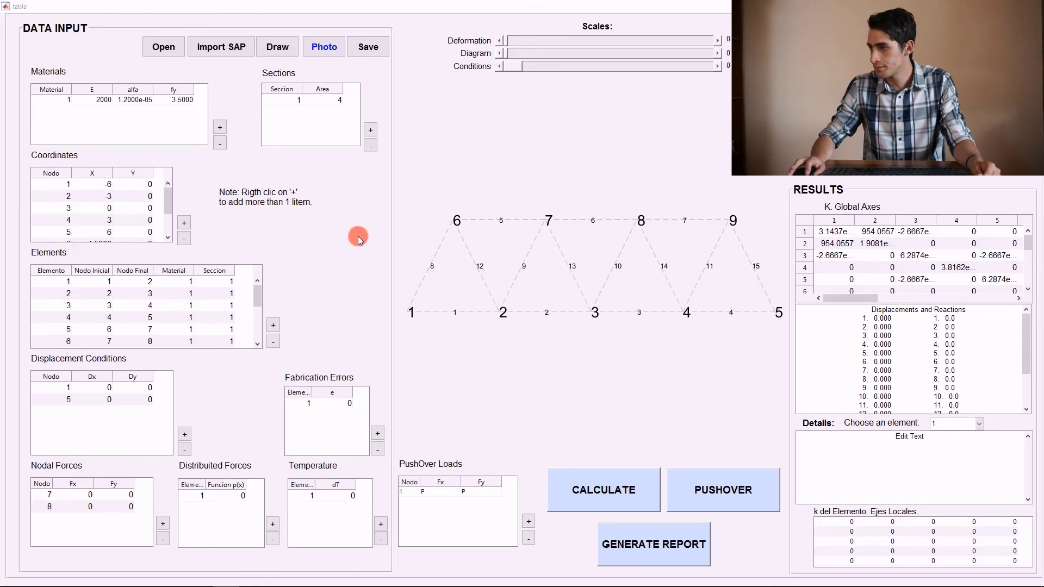
Step: Set the first pushover load to node 7 with Fx 0 and Fy -1*P
double_click(405, 492)
key(BackSpace)
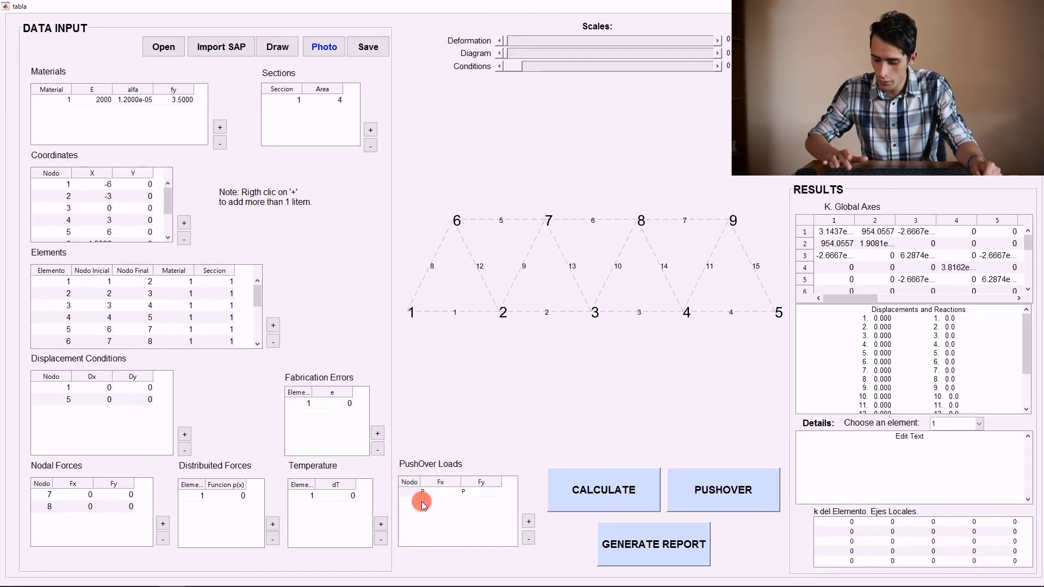
double_click(435, 492)
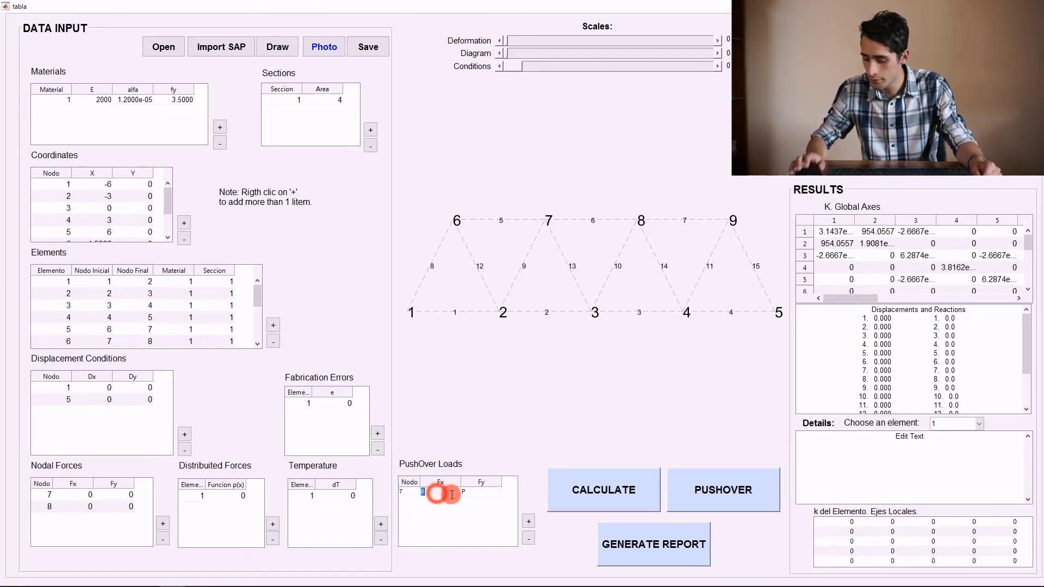
key(BackSpace)
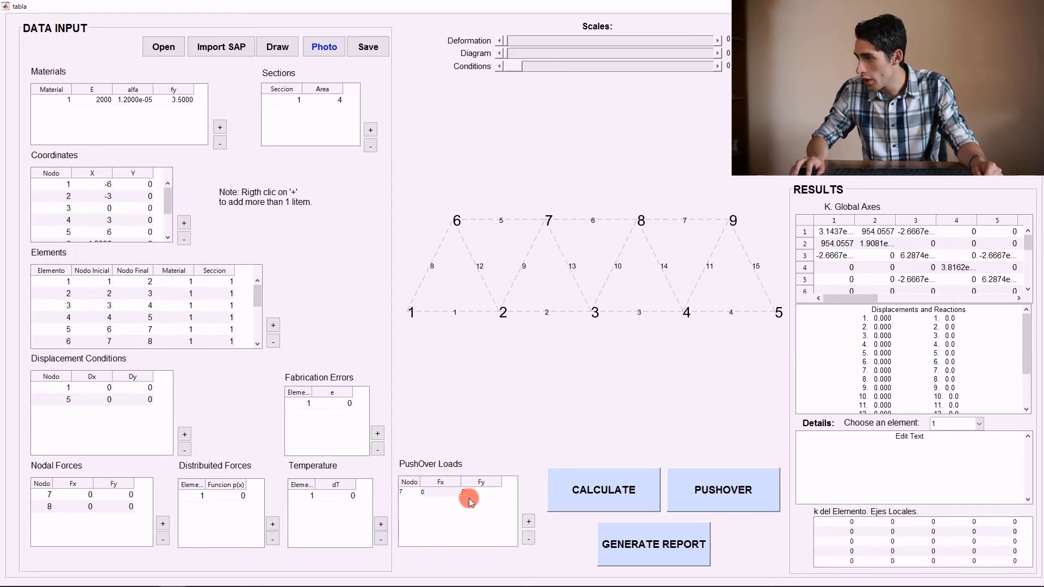
double_click(472, 492)
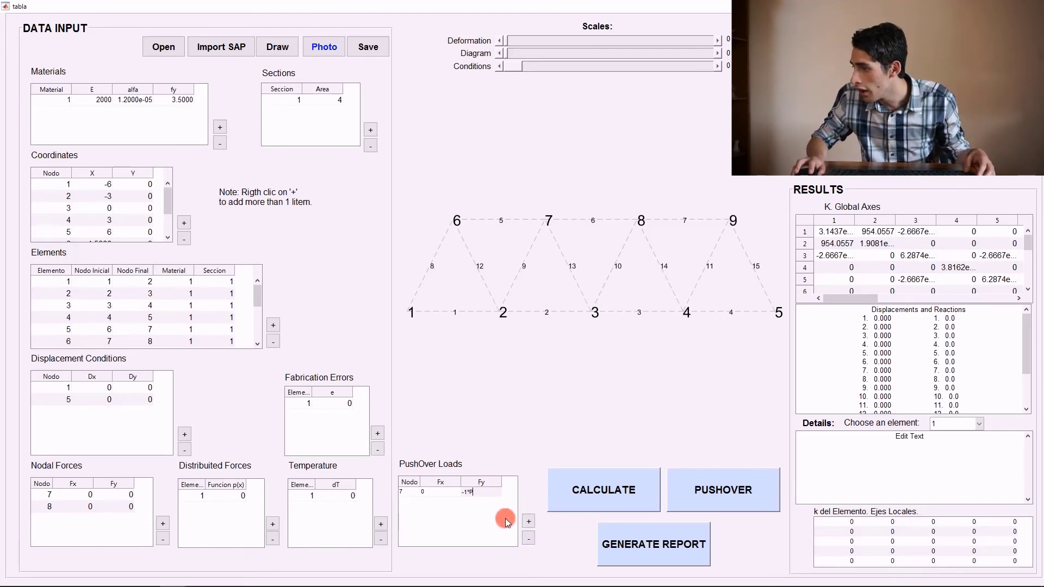
Step: Add a second pushover load at node 8 with Fx 0 and Fy -1*P
click(524, 523)
click(410, 500)
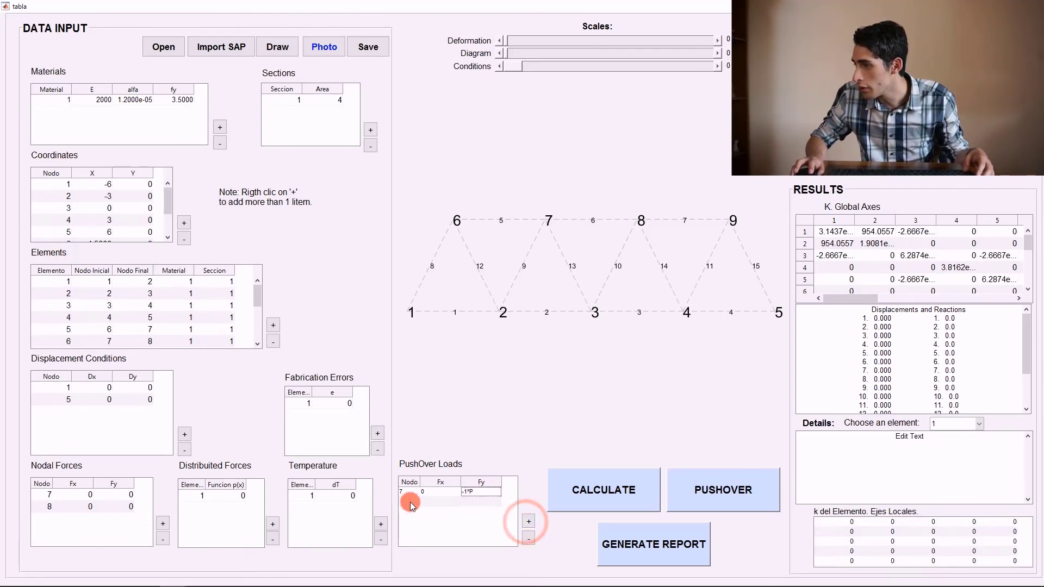
text(8 )
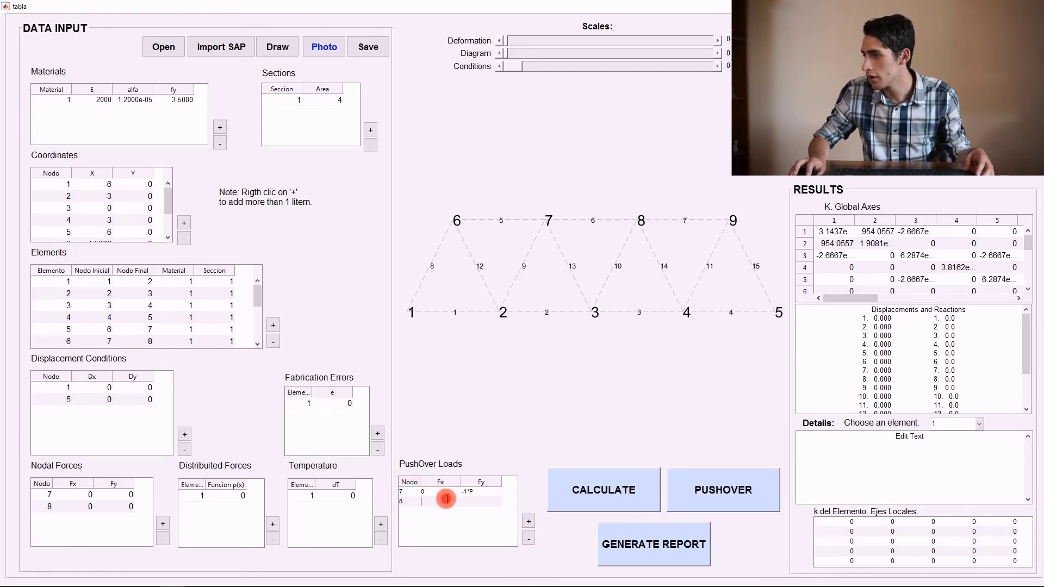
text(0)
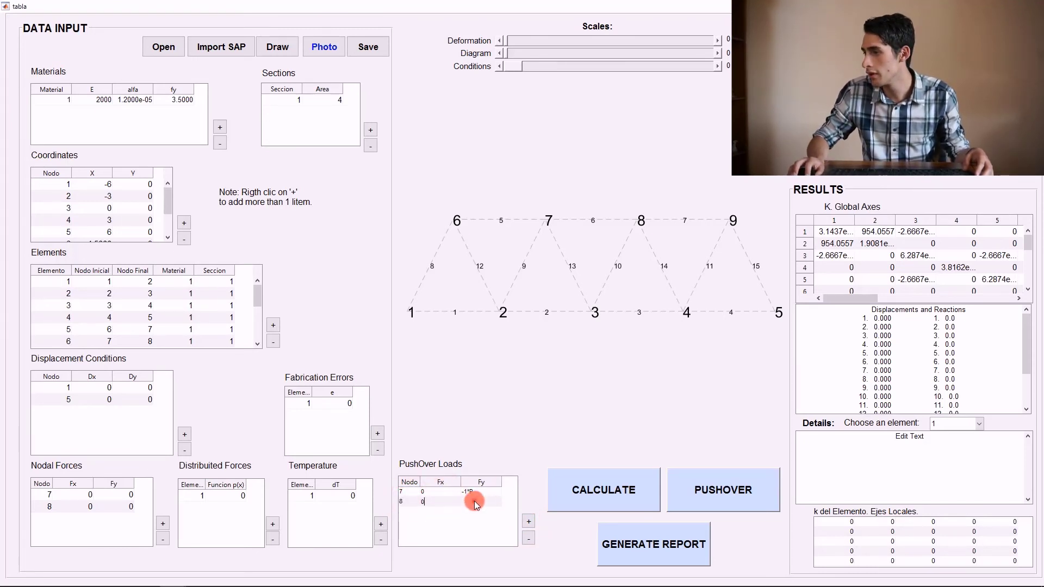
click(473, 503)
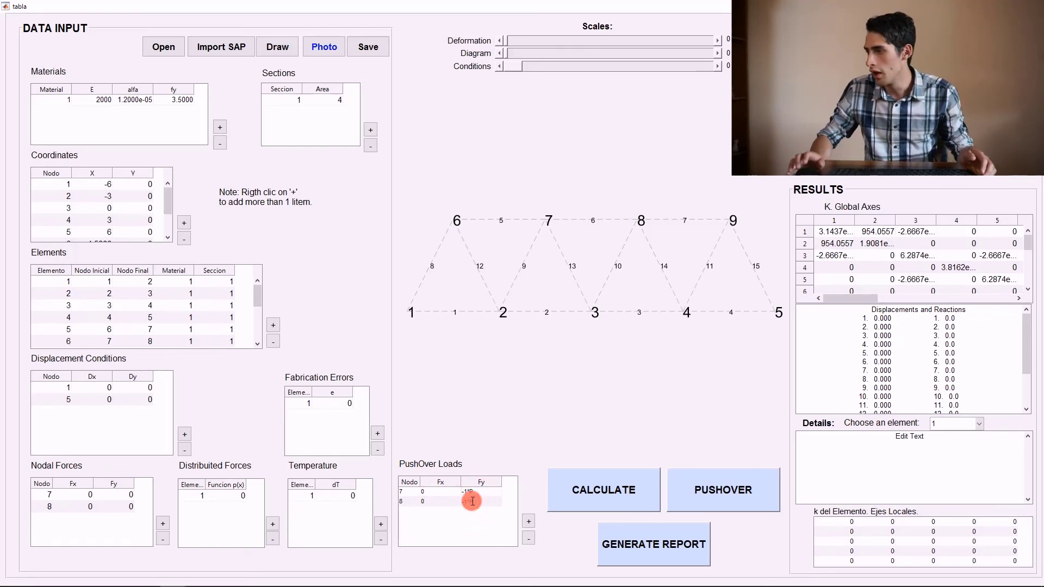
text(-1*P)
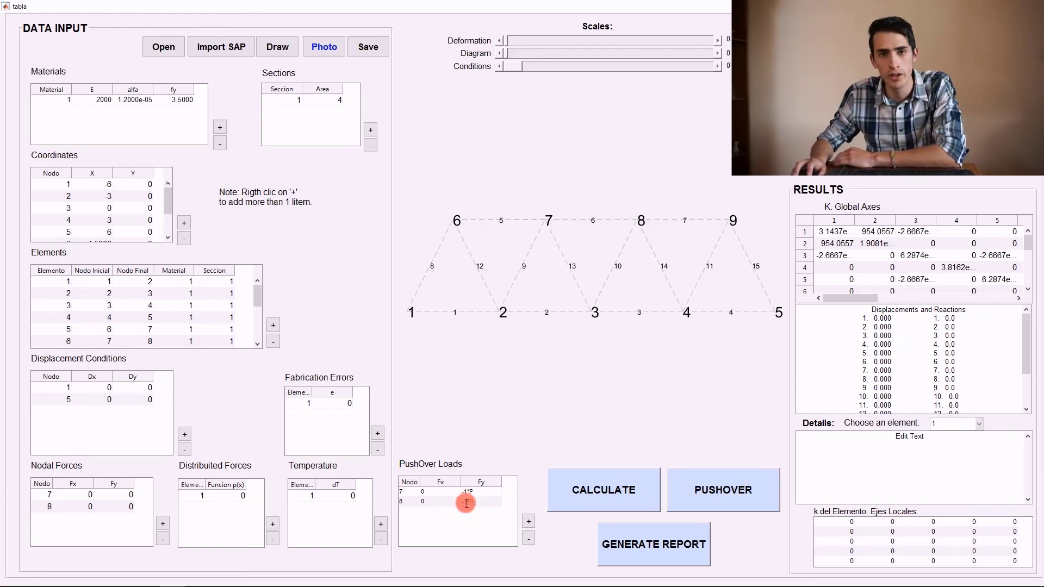
text(-1*P)
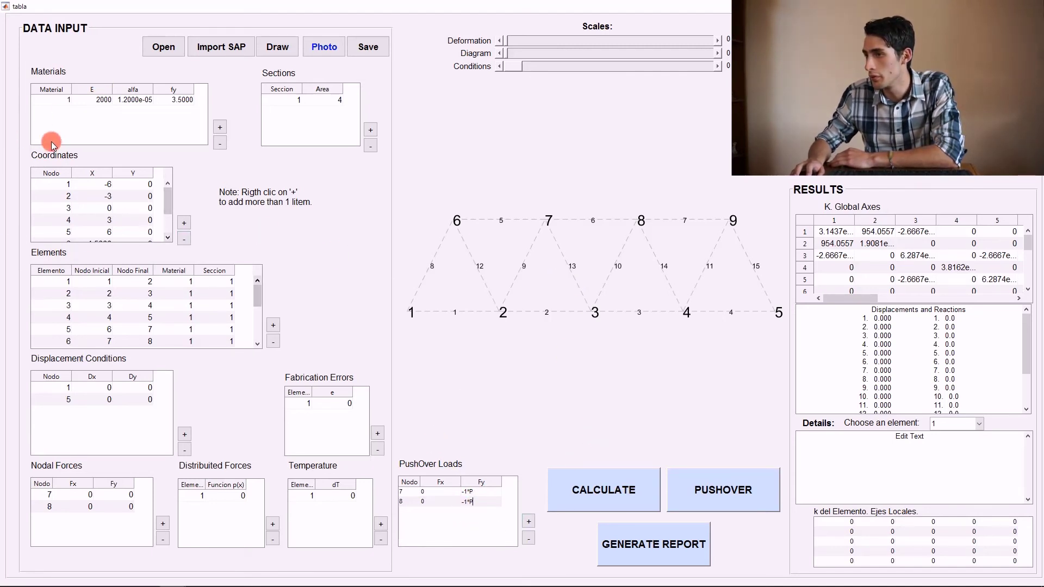
Step: Set the area of section 1 to 40 and run the pushover analysis
mouse_move(167, 201)
mouse_down()
mouse_move(165, 247)
mouse_move(163, 194)
mouse_move(163, 214)
mouse_move(158, 205)
mouse_up()
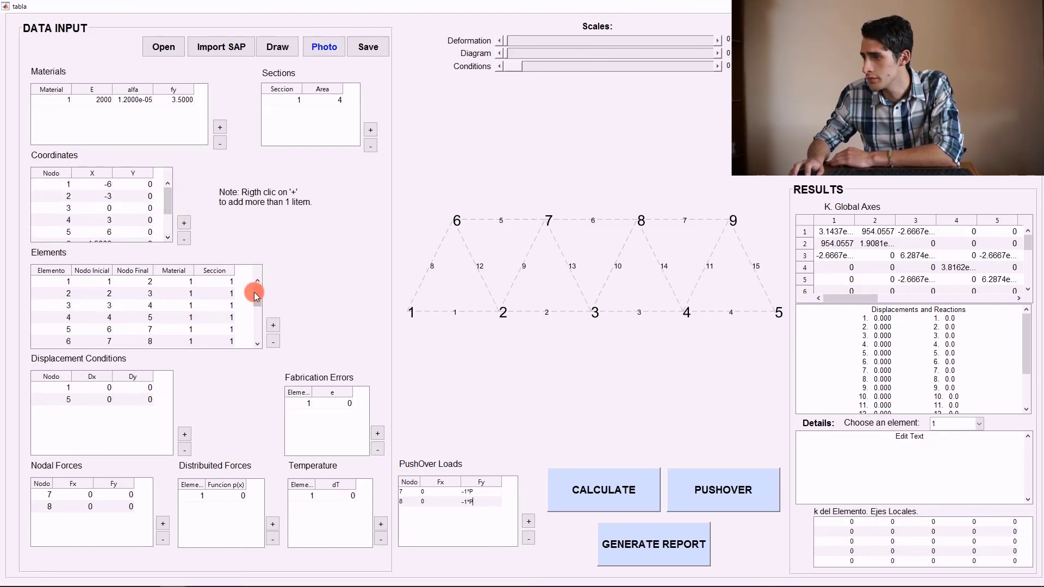
drag(258, 296, 259, 322)
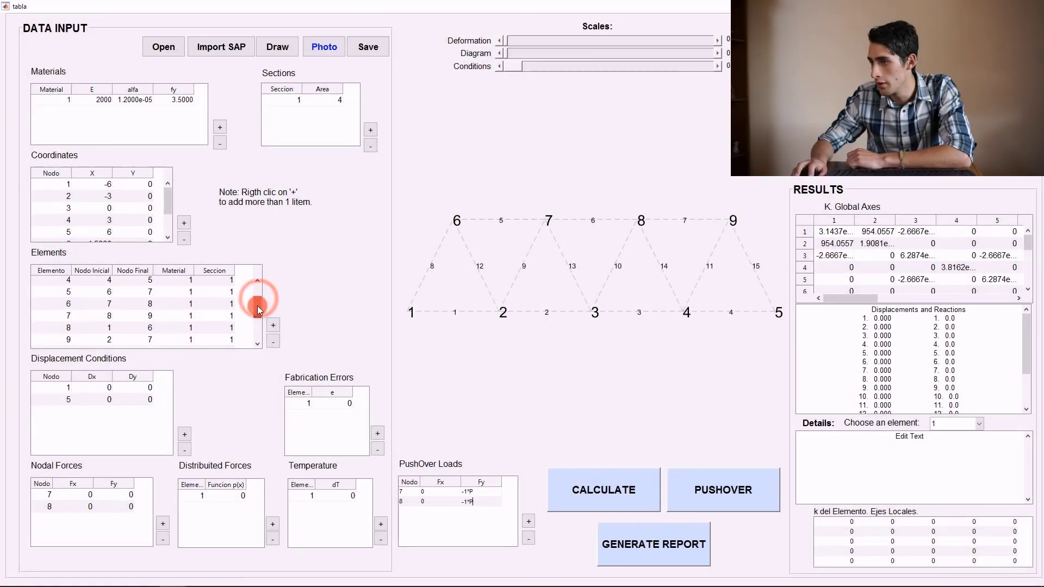
mouse_move(259, 303)
mouse_down()
mouse_move(258, 321)
mouse_move(258, 304)
mouse_up()
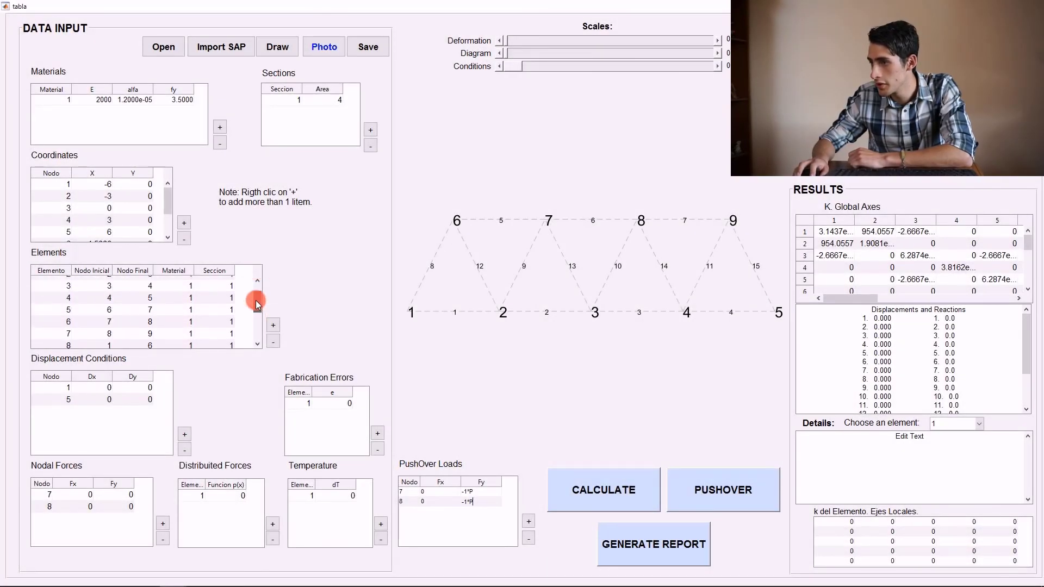
click(337, 99)
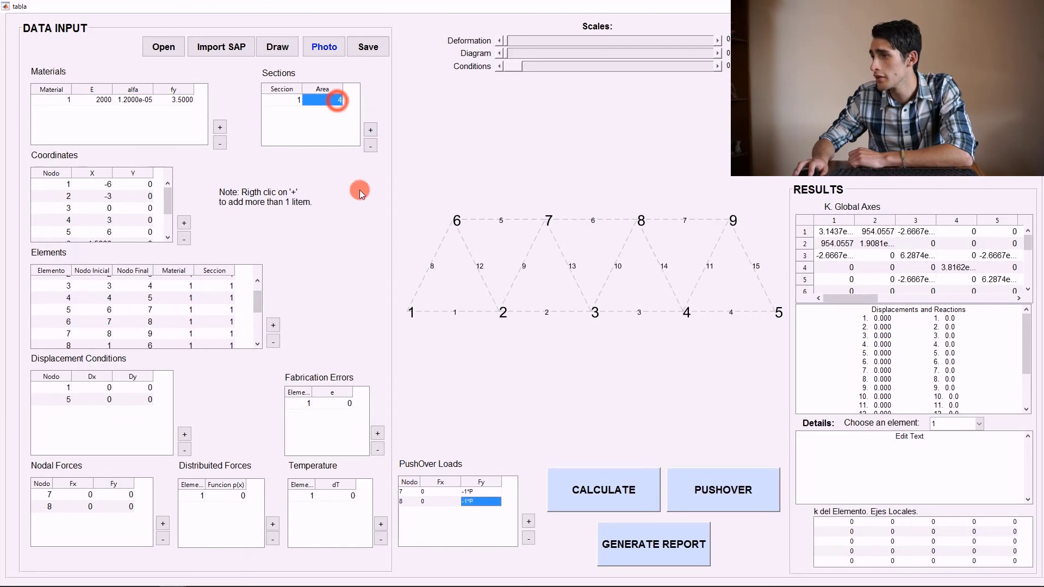
double_click(337, 103)
text(40)
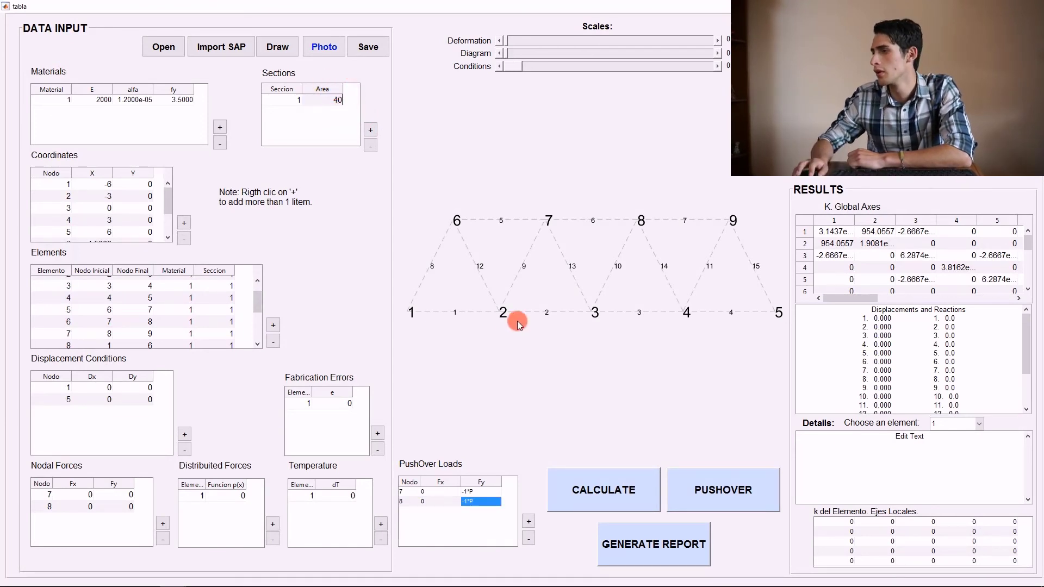
click(517, 397)
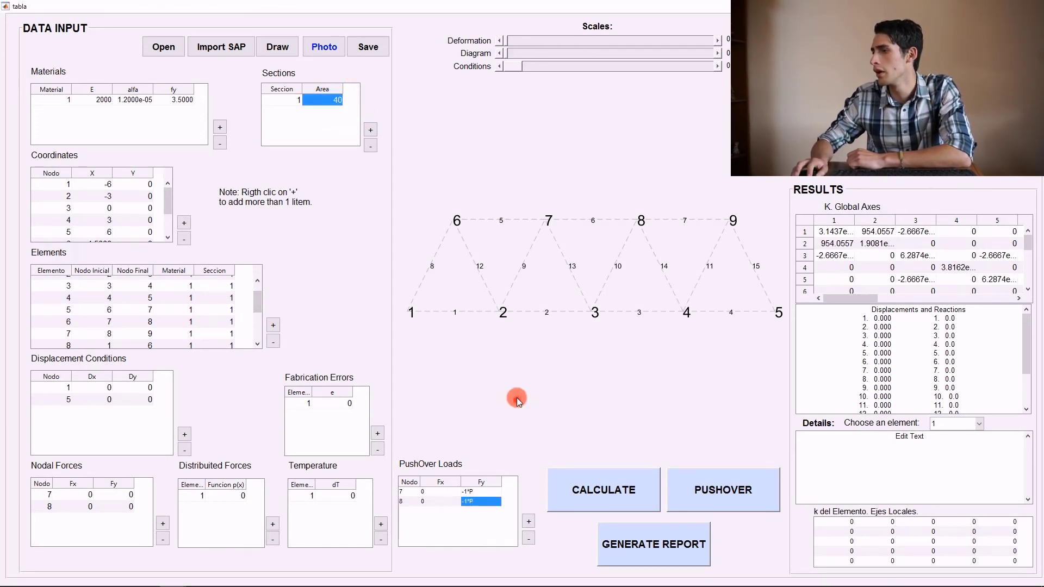
click(716, 496)
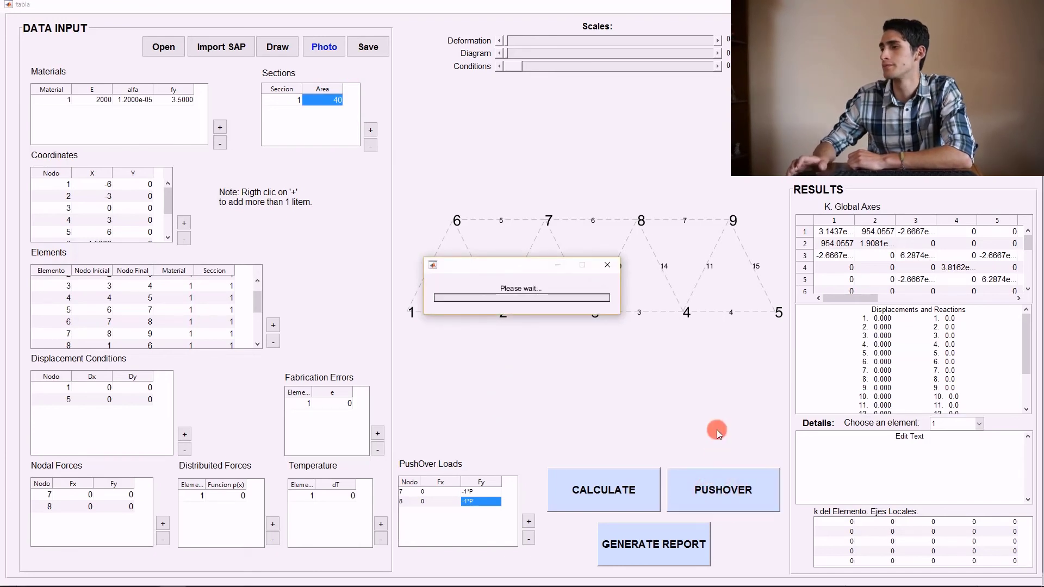